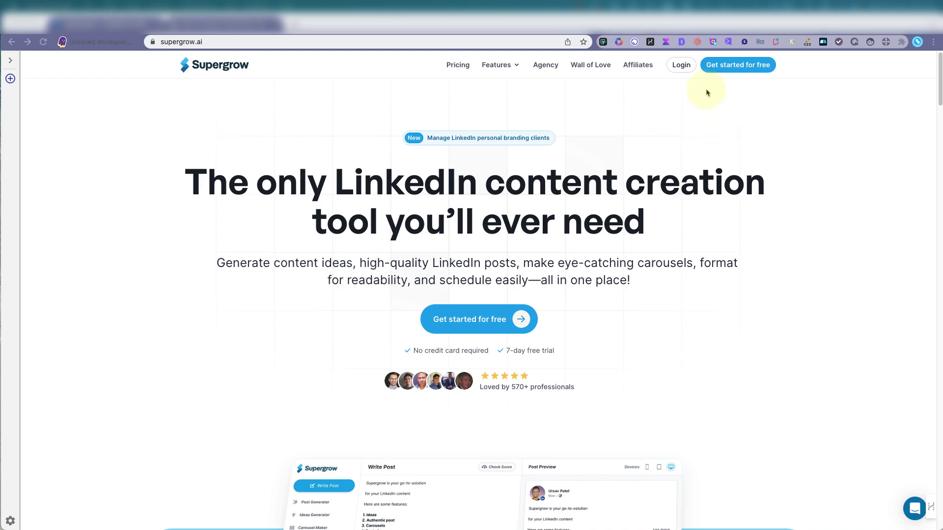
# Sign in and look through the Ideas Generator and Carousel Maker sections
pyautogui.click(681, 65)
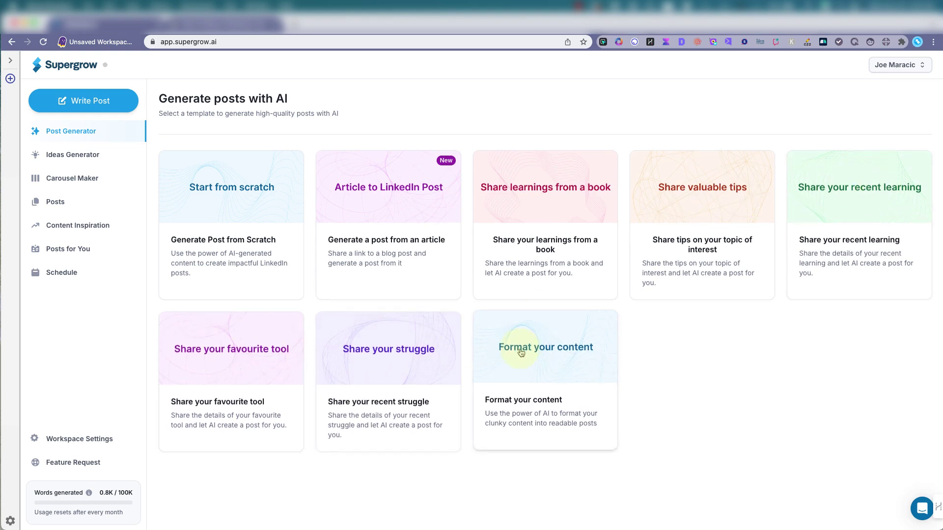
pyautogui.click(82, 154)
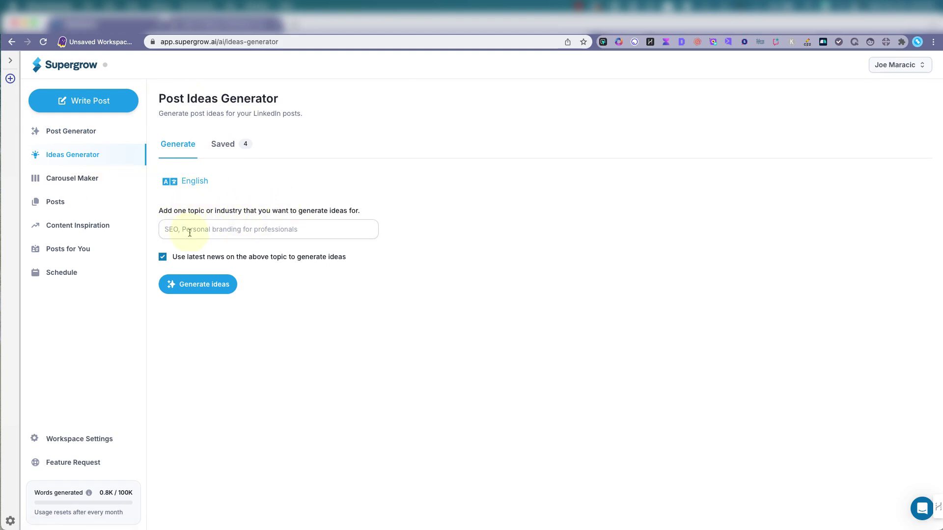
pyautogui.click(62, 178)
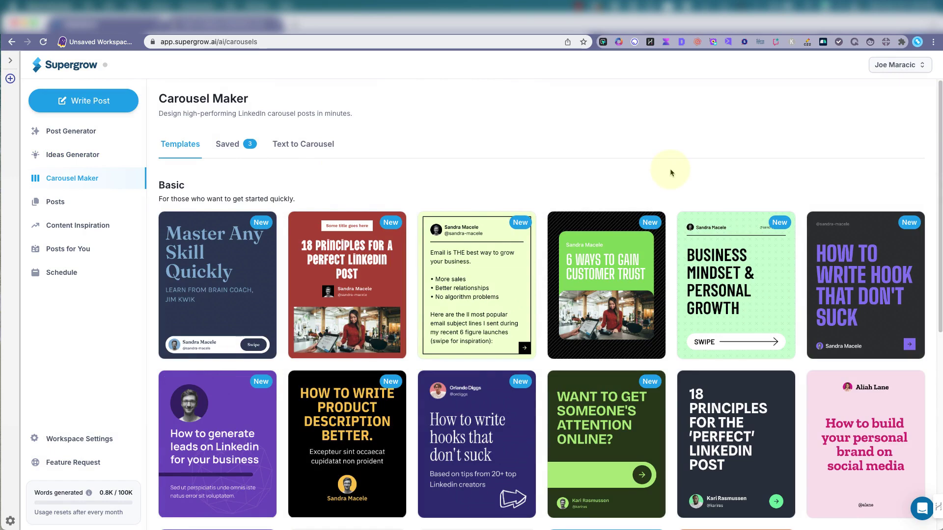
pyautogui.scroll(-2, 671, 175)
pyautogui.scroll(-5, 671, 174)
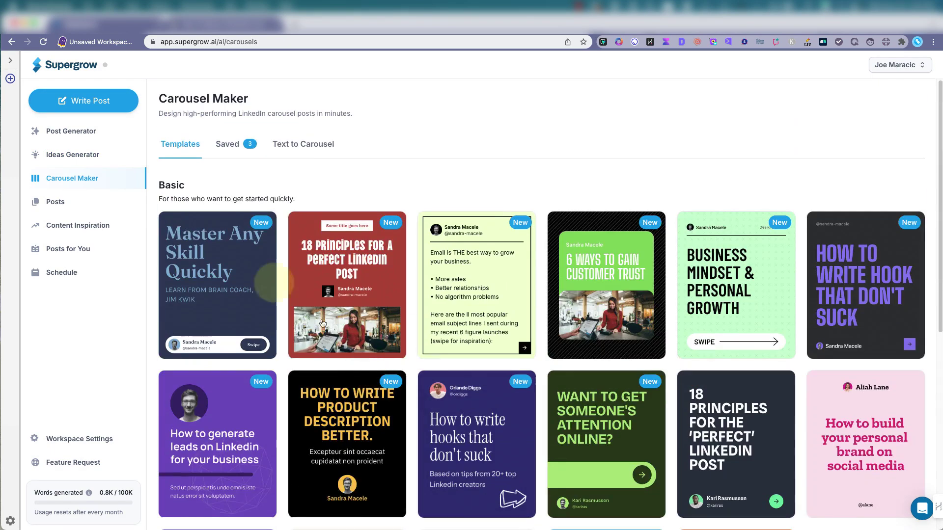
pyautogui.scroll(7, 268, 280)
# Browse the draft posts, scheduled posts, and viral posts in Content Inspiration
pyautogui.click(70, 201)
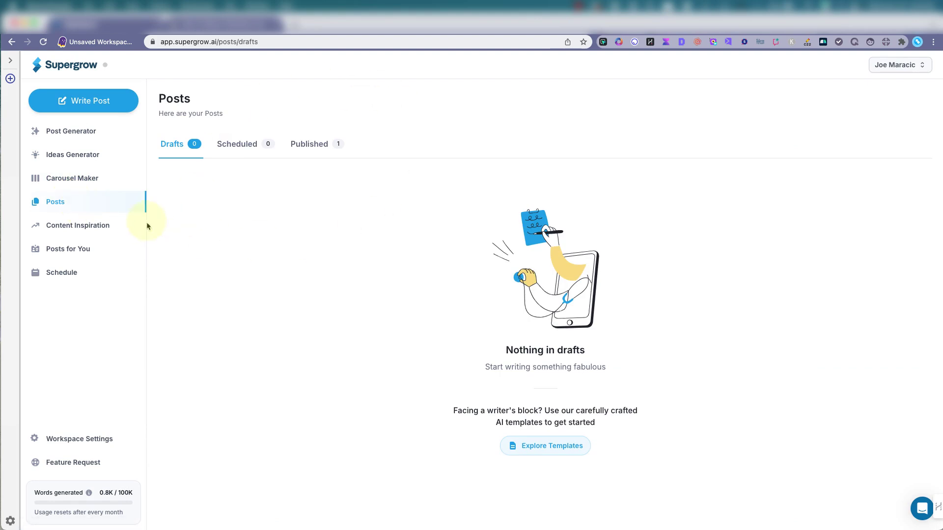
pyautogui.click(251, 147)
pyautogui.click(171, 144)
pyautogui.click(70, 225)
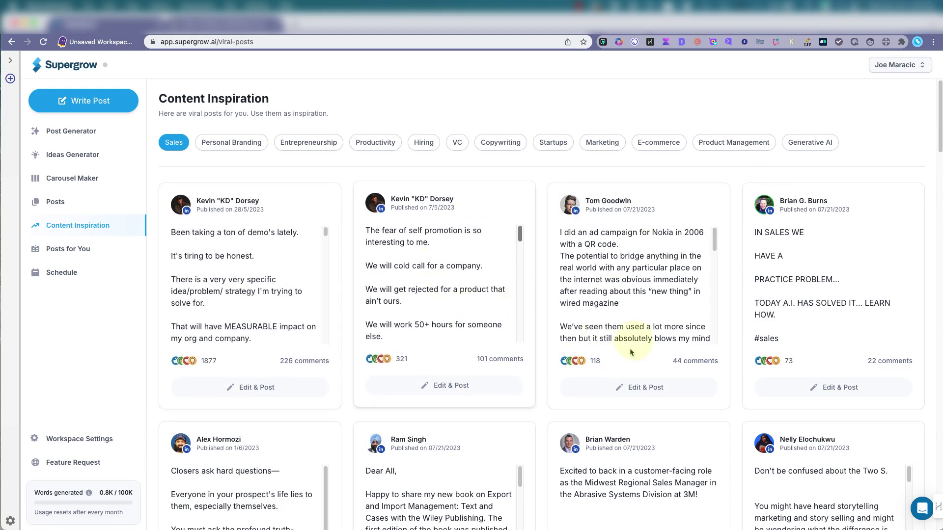
pyautogui.scroll(-1, 633, 341)
pyautogui.scroll(-10, 673, 330)
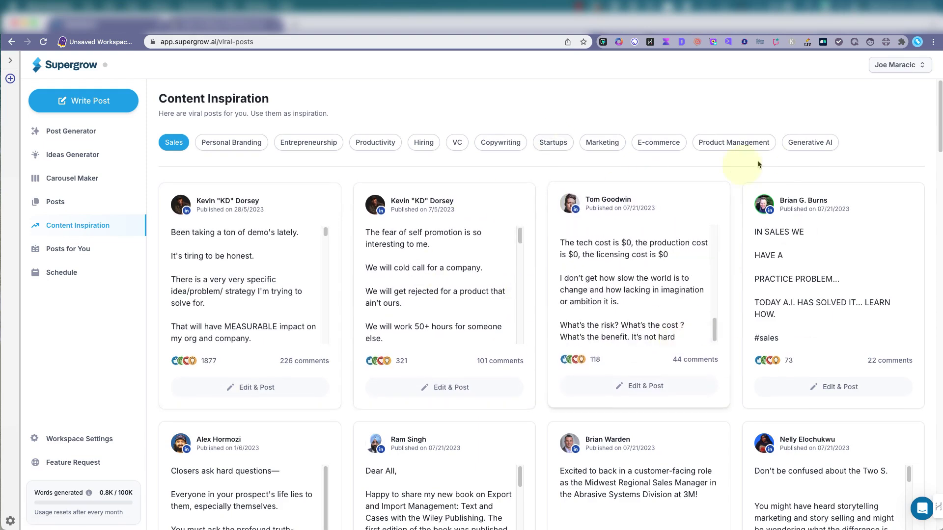
# Check Posts for You and the Schedule calendar, ending on the AI post templates
pyautogui.click(77, 249)
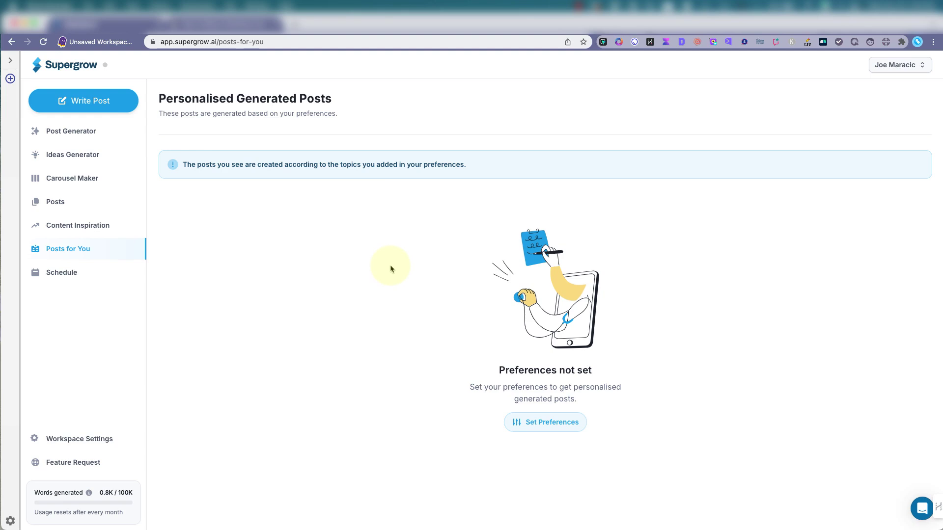
pyautogui.click(69, 273)
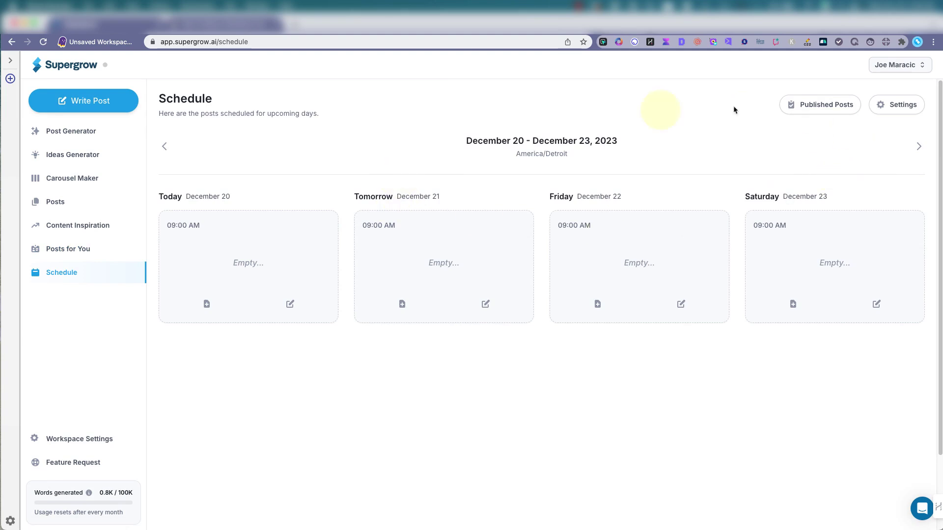
pyautogui.click(63, 132)
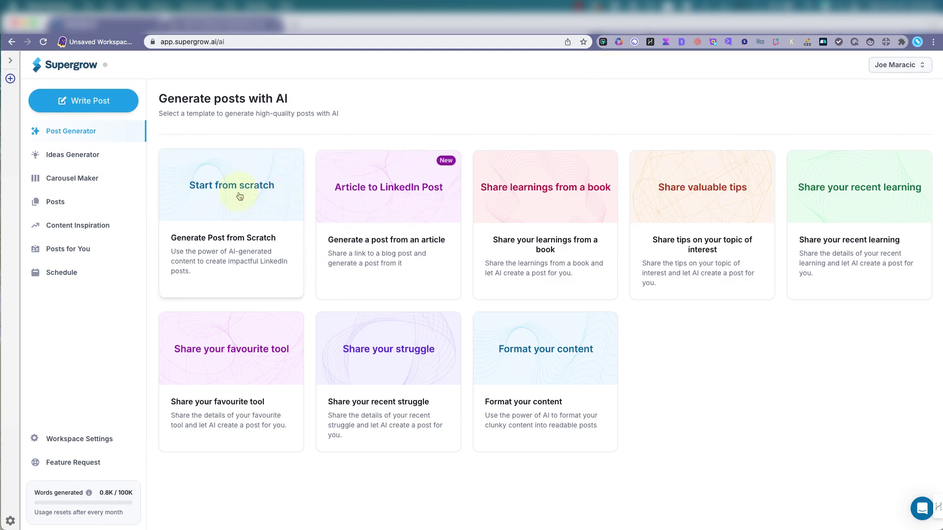
# Start a from-scratch post with the topic of an artist sharing great oil painting supplies
pyautogui.click(217, 191)
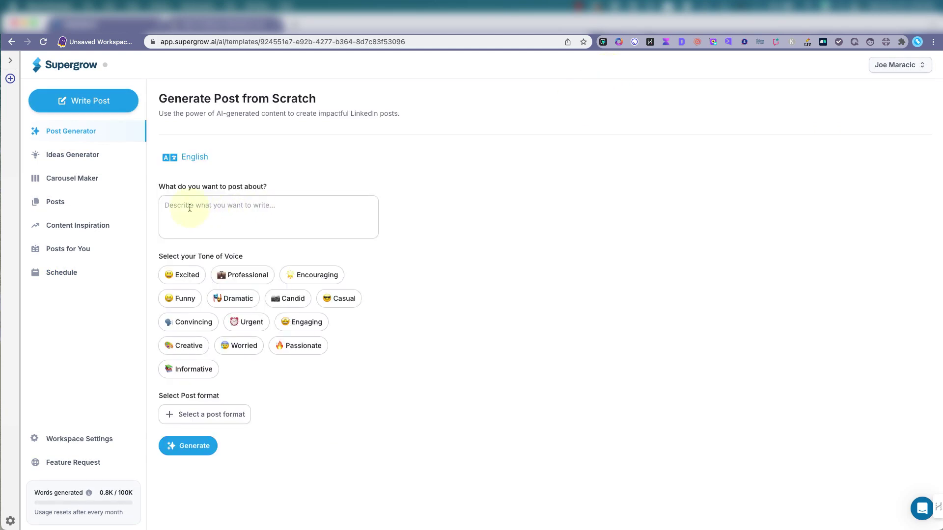
pyautogui.click(189, 206)
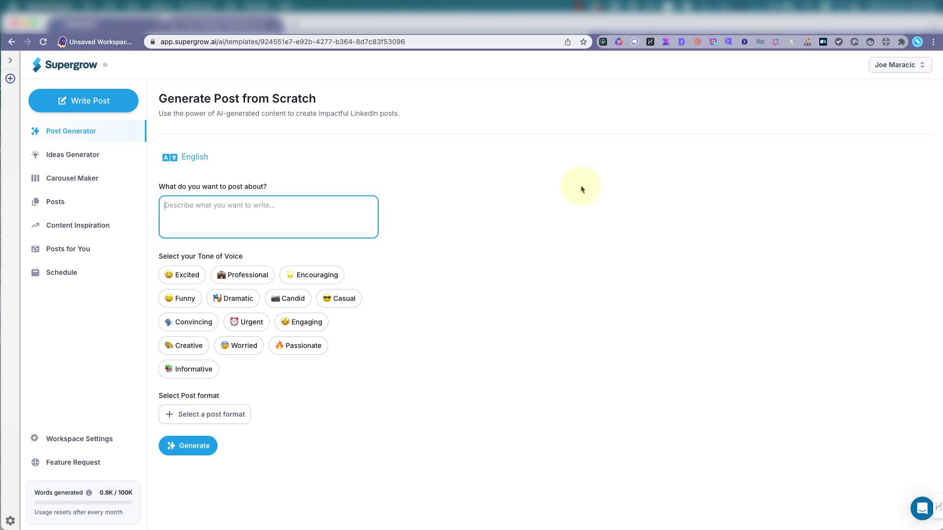
pyautogui.write('I am an artist and want to post about')
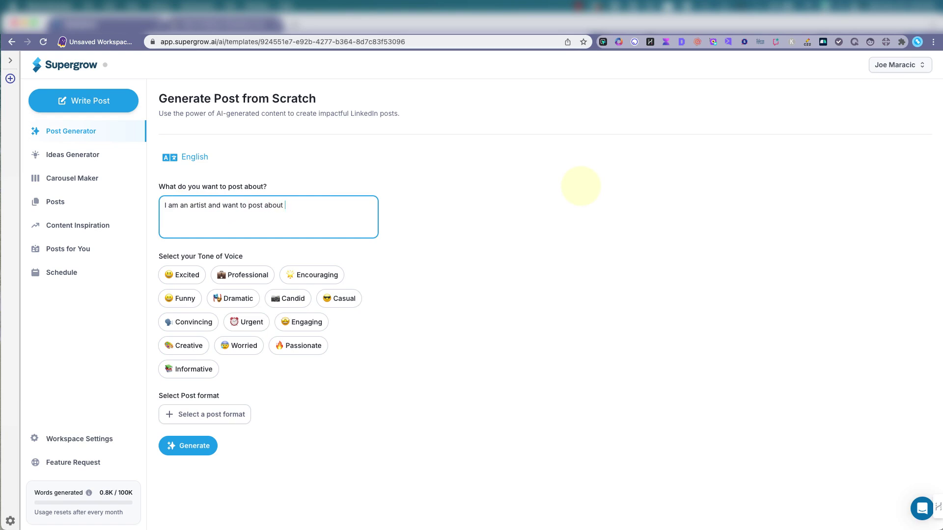
pyautogui.write(' great oil painting supplies')
# Set the tone to Excited and apply the numbered 'If you're in {x function}, study' format
pyautogui.click(186, 278)
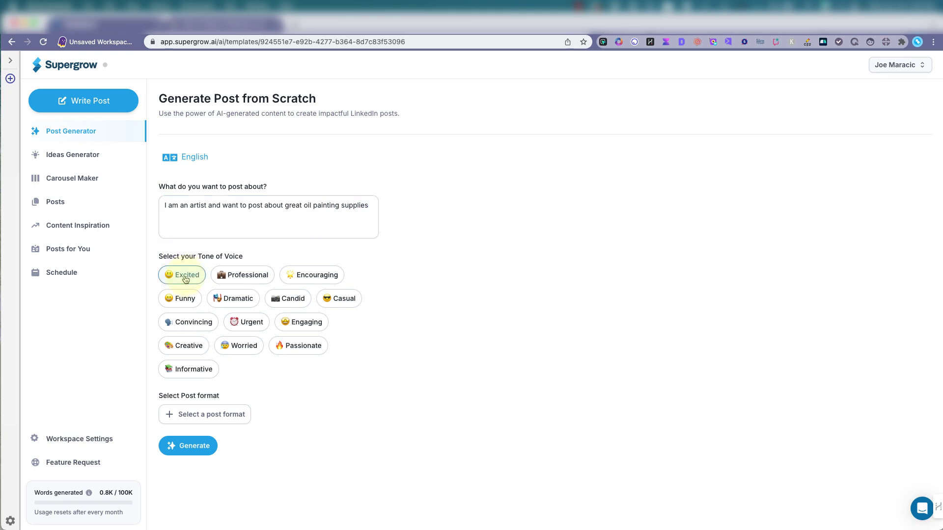
pyautogui.click(195, 415)
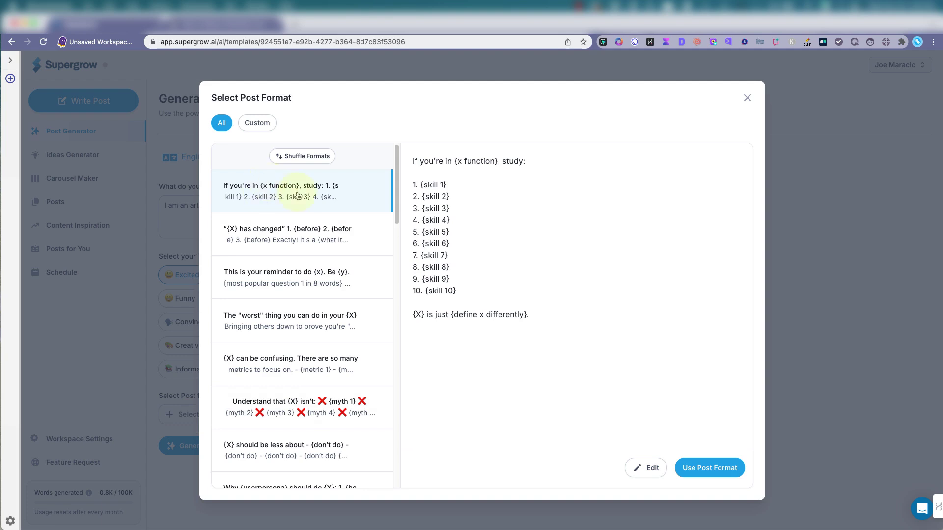
pyautogui.click(299, 248)
pyautogui.click(308, 274)
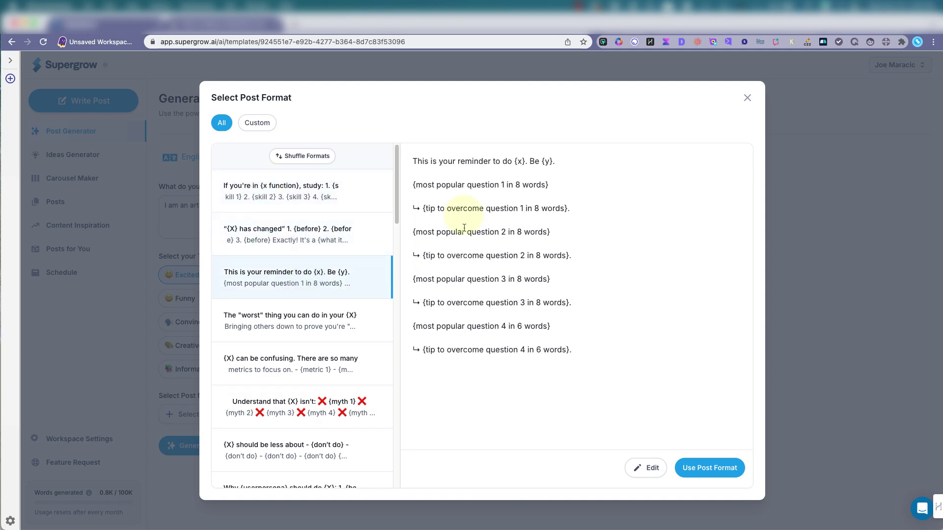
pyautogui.click(308, 199)
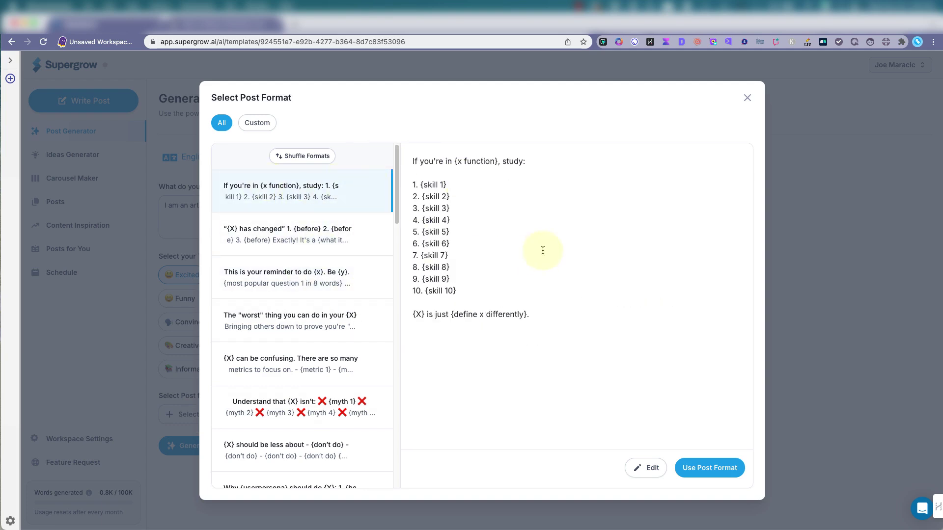
pyautogui.click(699, 467)
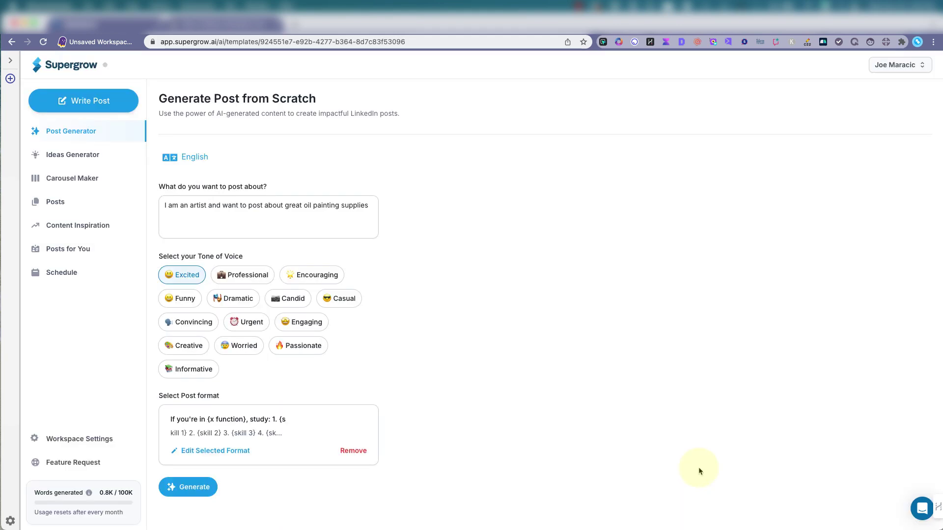
# Generate the 817-character post of ten oil paint brands, save it to drafts, and open it for editing
pyautogui.click(187, 490)
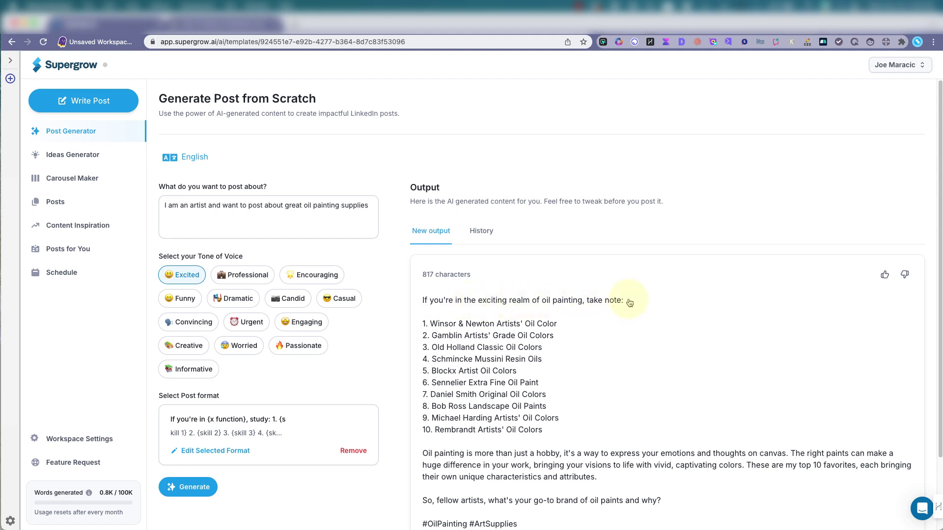
pyautogui.scroll(-1, 626, 302)
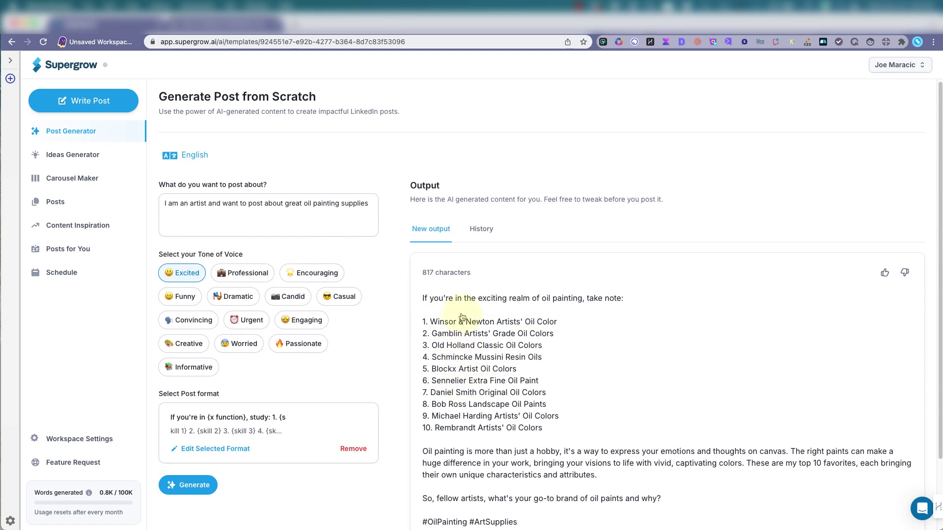
pyautogui.scroll(-1, 476, 392)
pyautogui.scroll(-3, 476, 392)
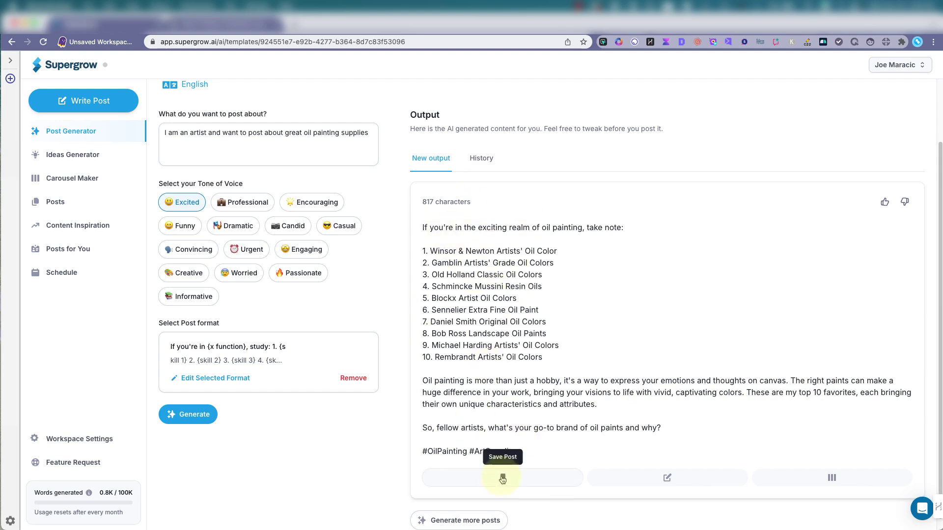
pyautogui.click(503, 477)
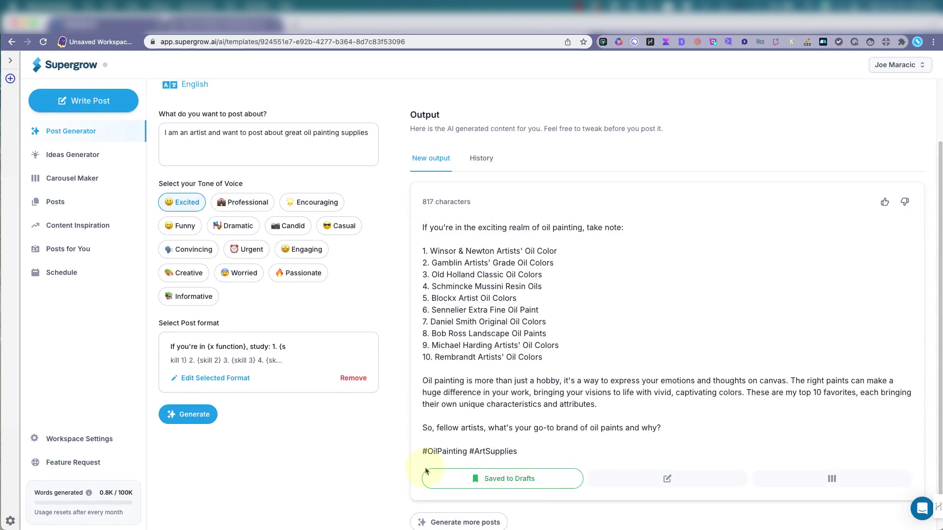
pyautogui.click(652, 480)
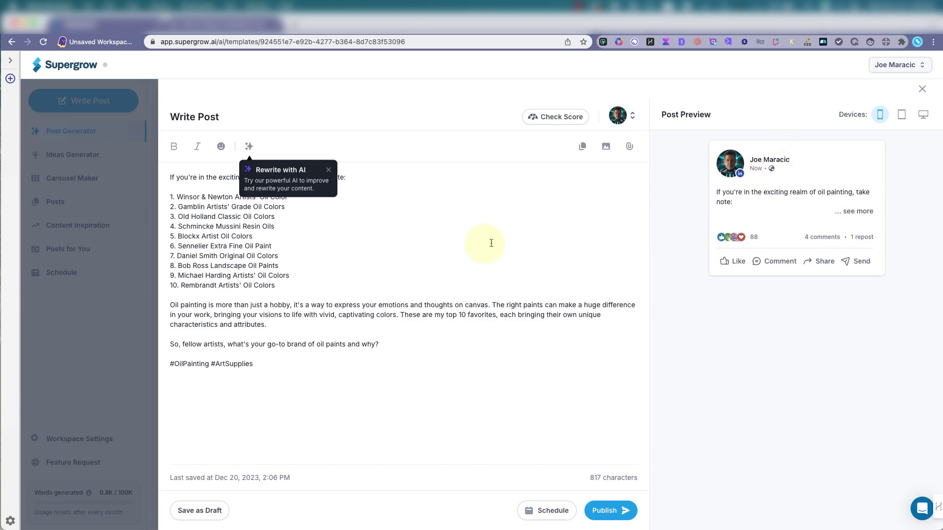
# Dismiss the scheduling calendar without choosing a date and close the Write Post editor
pyautogui.click(541, 515)
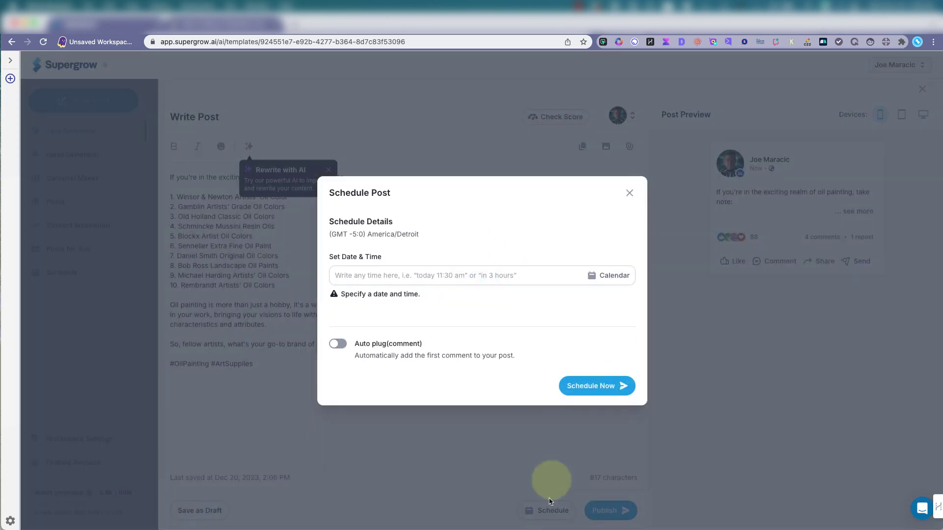
pyautogui.click(615, 275)
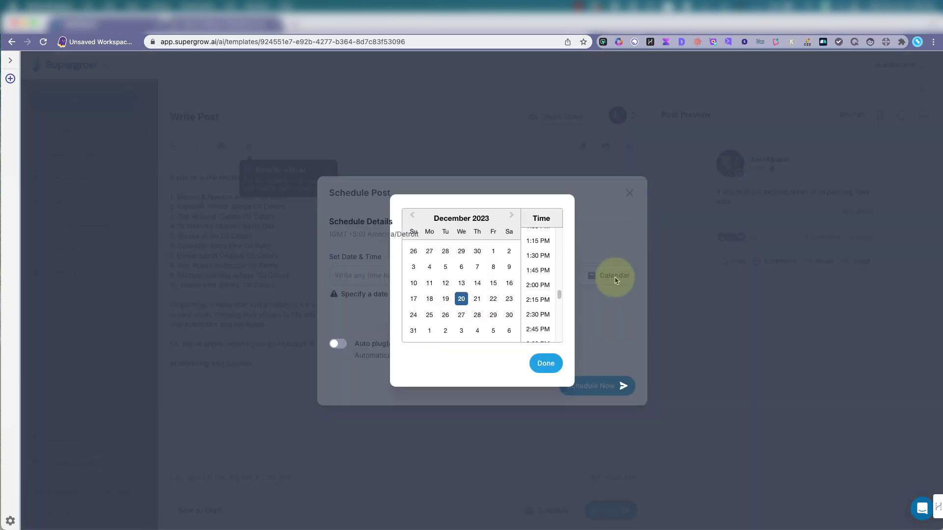
pyautogui.click(548, 362)
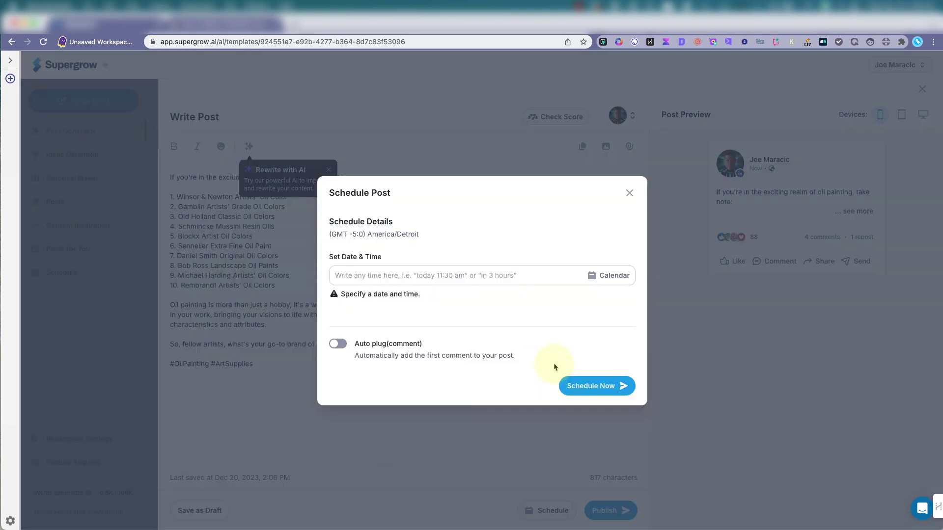
pyautogui.click(630, 194)
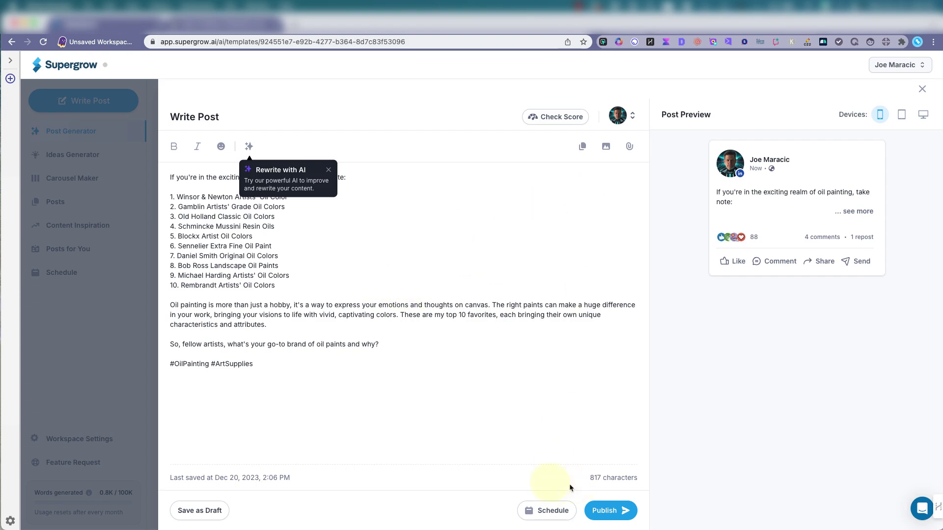
pyautogui.click(922, 90)
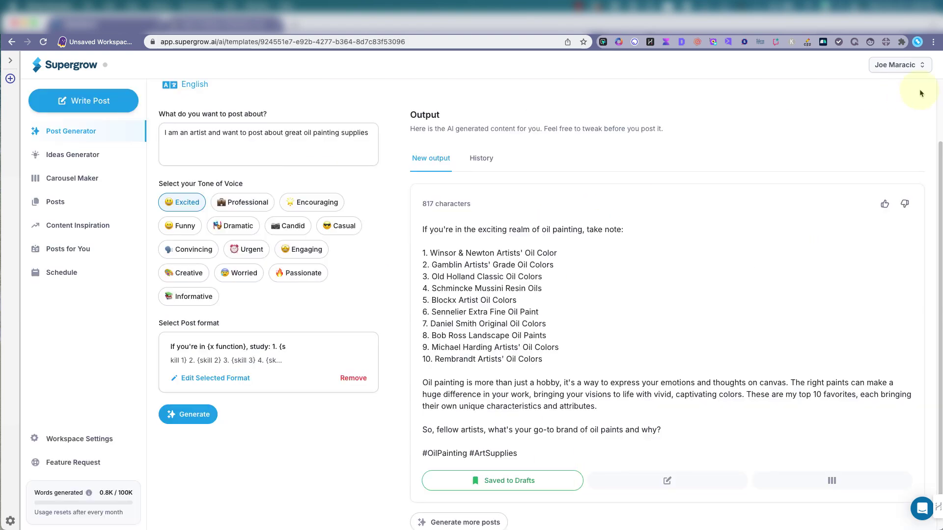
# Send the oil paint post to the Carousel Maker and browse the Basic templates
pyautogui.scroll(-1, 545, 364)
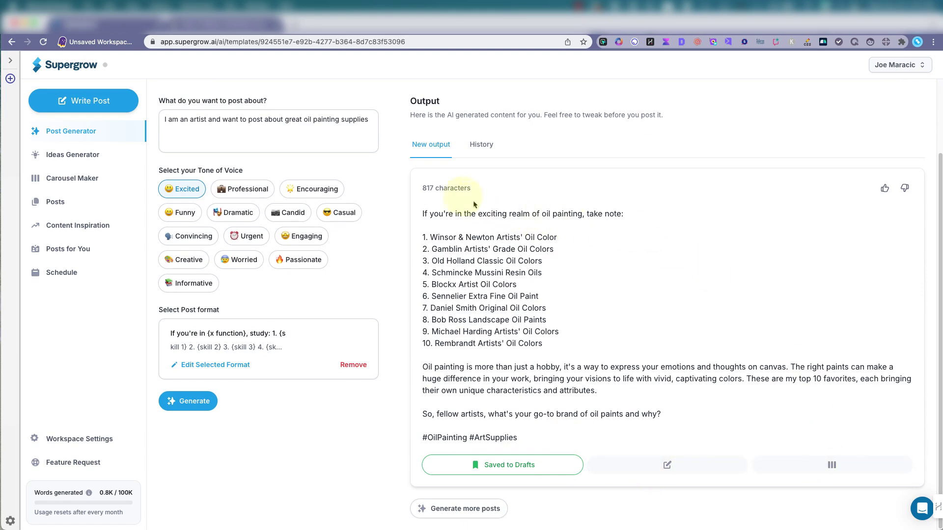
pyautogui.click(832, 465)
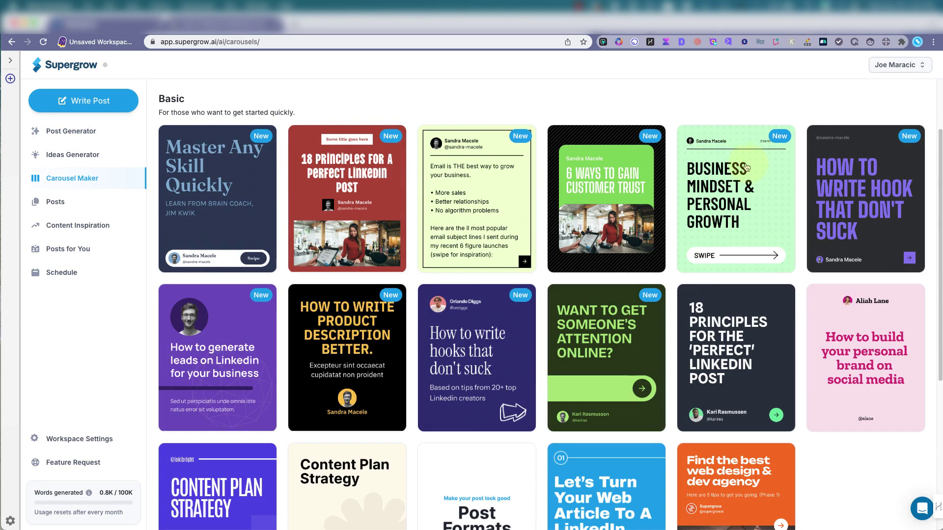
pyautogui.scroll(-1, 373, 307)
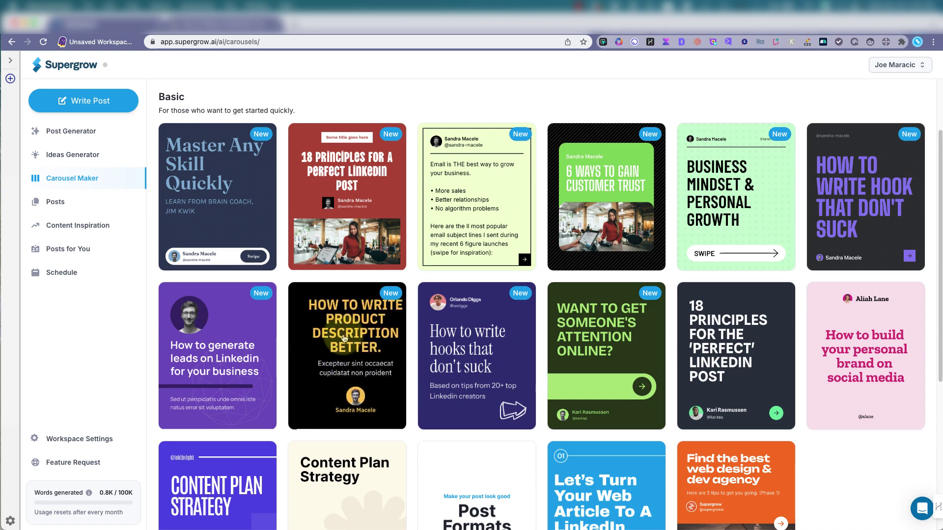
pyautogui.scroll(-4, 358, 355)
pyautogui.scroll(-2, 344, 339)
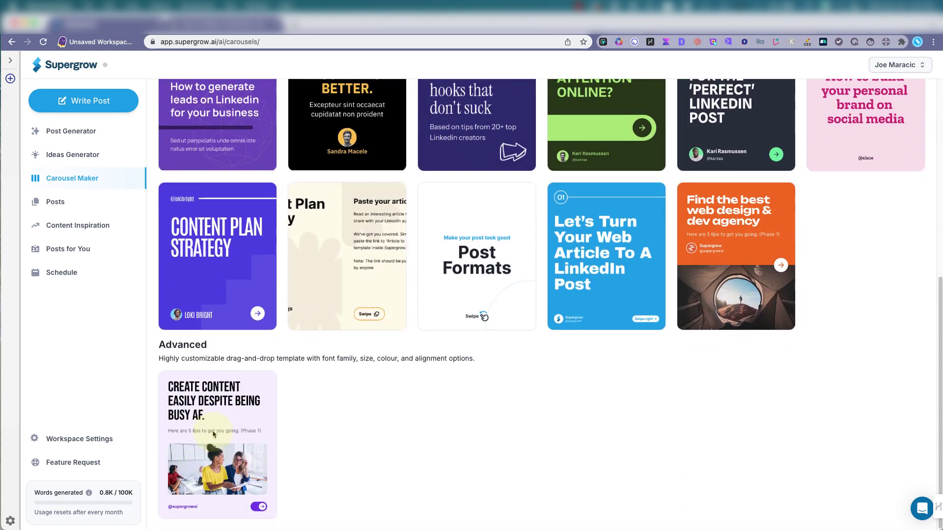
pyautogui.scroll(8, 340, 449)
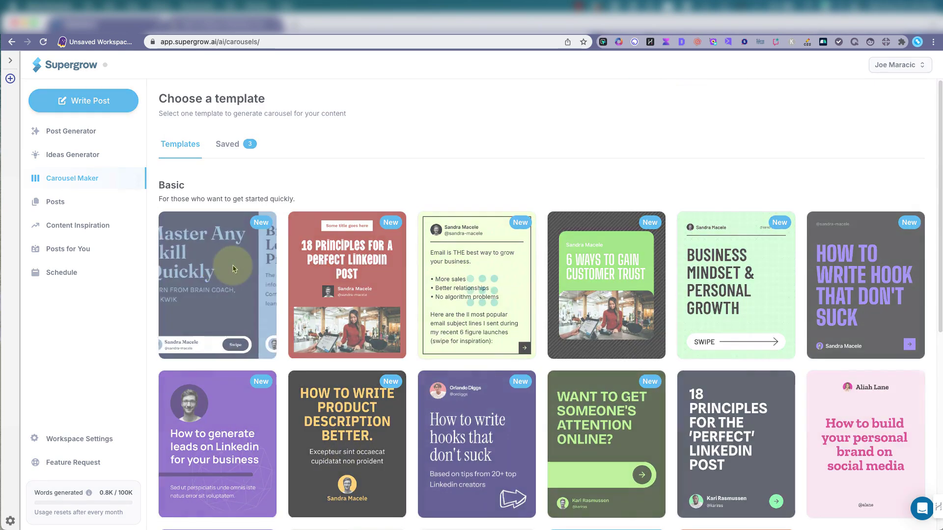
# Build the carousel from Master Any Skill Quickly and enter the account holder's name as author
pyautogui.click(234, 269)
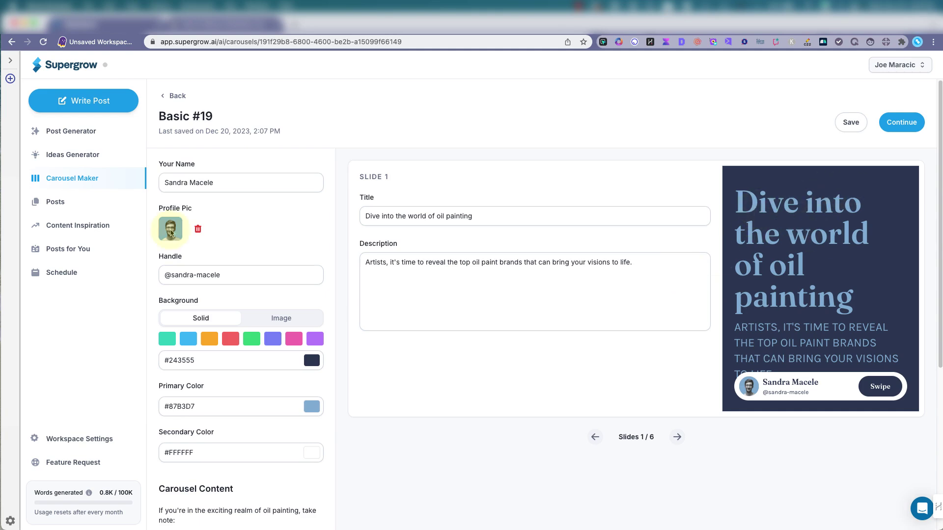
pyautogui.tripleClick(189, 177)
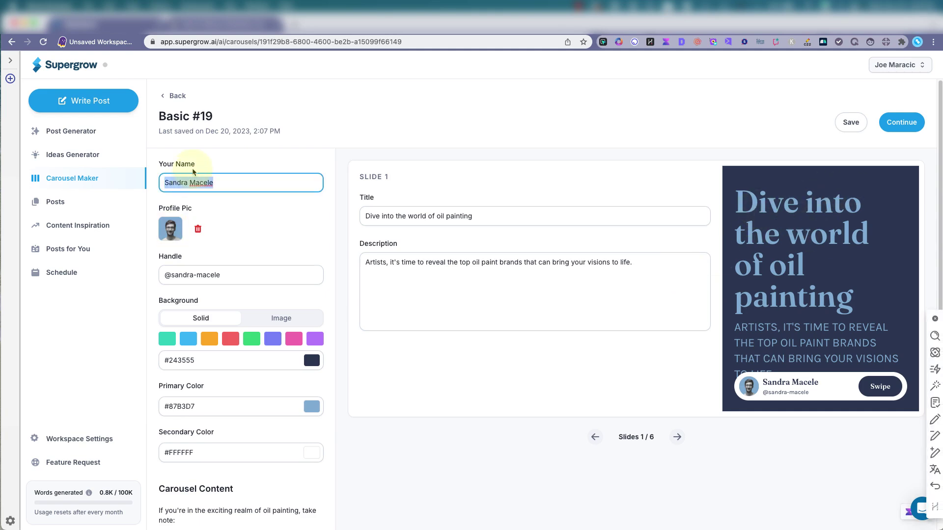
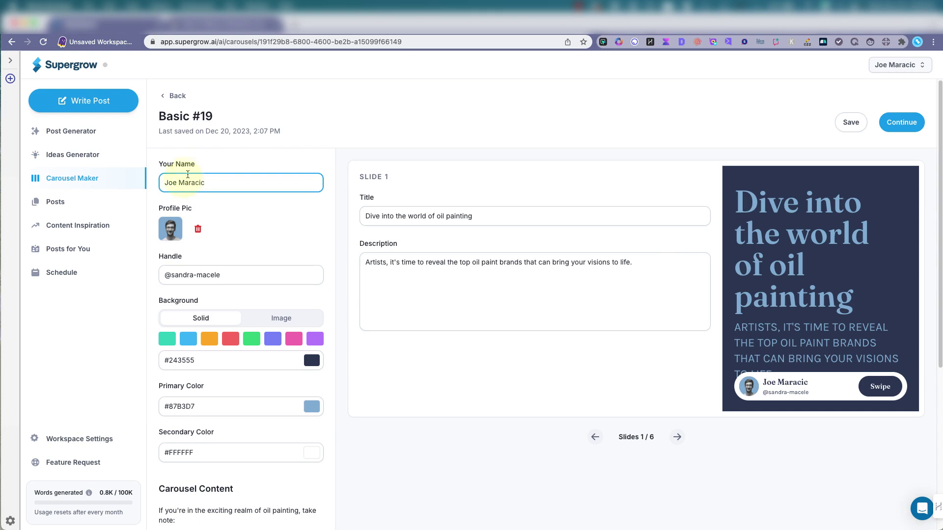
pyautogui.click(173, 236)
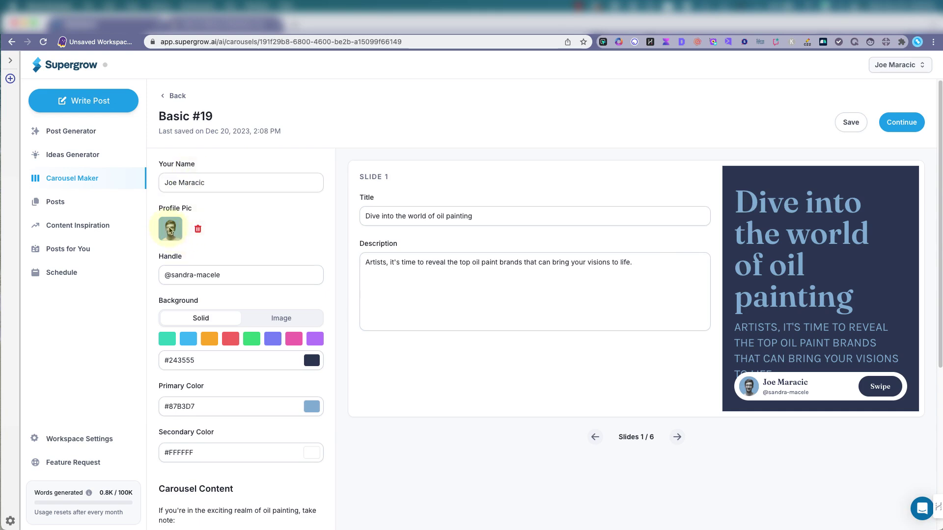
# Replace the sample profile picture with an uploaded JPEG portrait photo
pyautogui.click(198, 229)
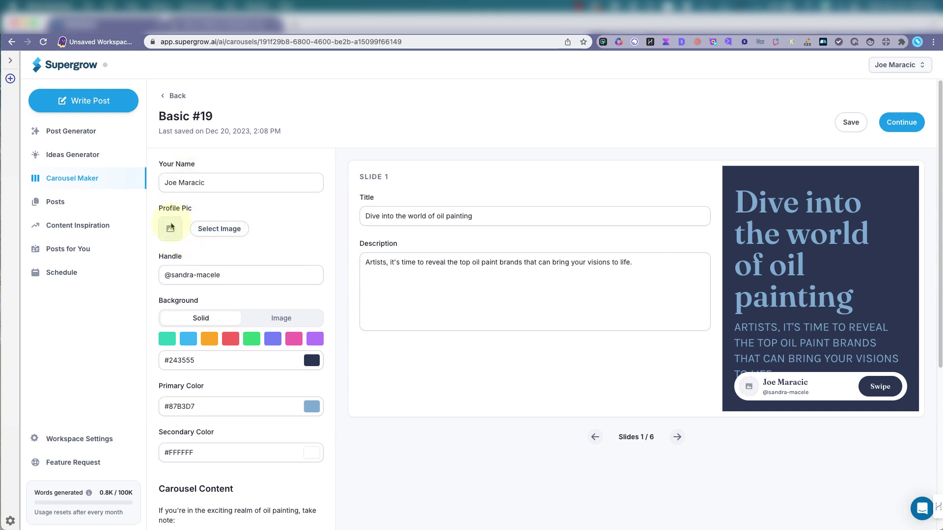
pyautogui.click(198, 229)
pyautogui.click(481, 320)
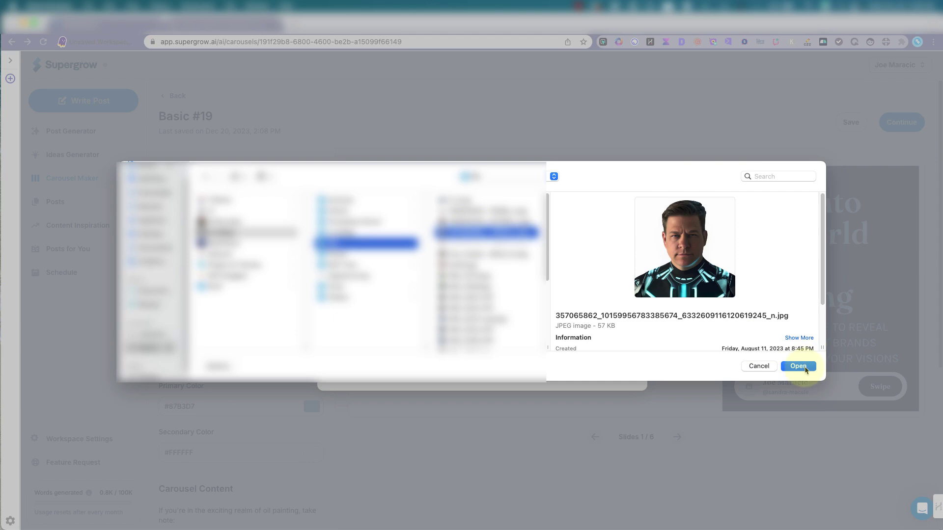
pyautogui.click(805, 370)
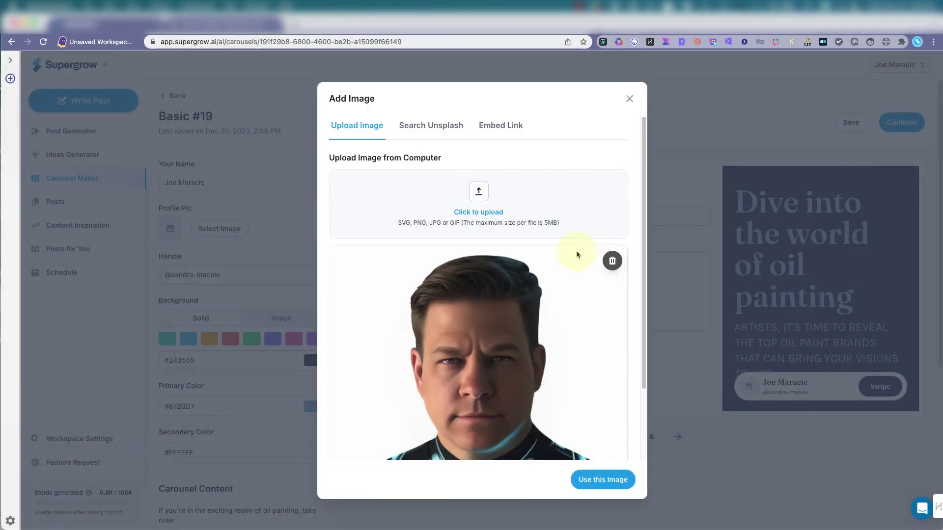
pyautogui.scroll(-3, 576, 294)
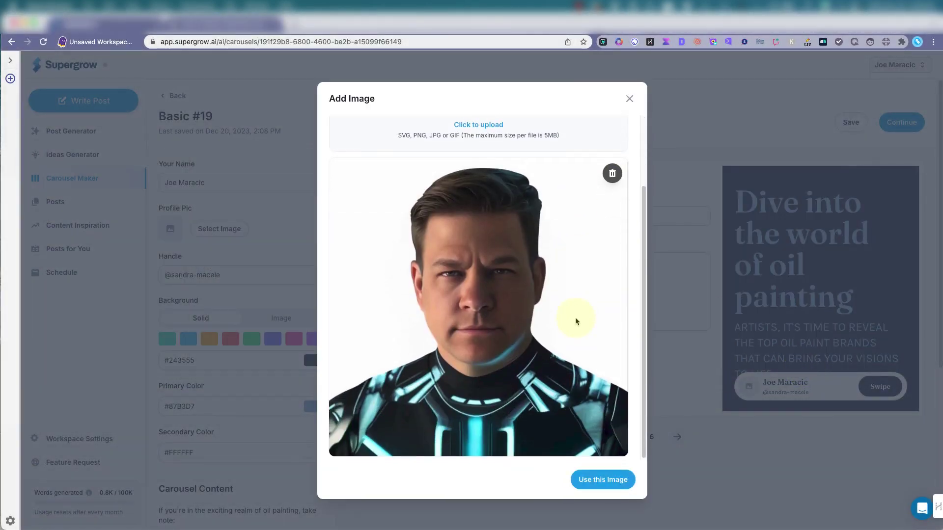
pyautogui.click(601, 482)
# Replace the sample handle with the account's own handle, adding a hyphen
pyautogui.tripleClick(240, 275)
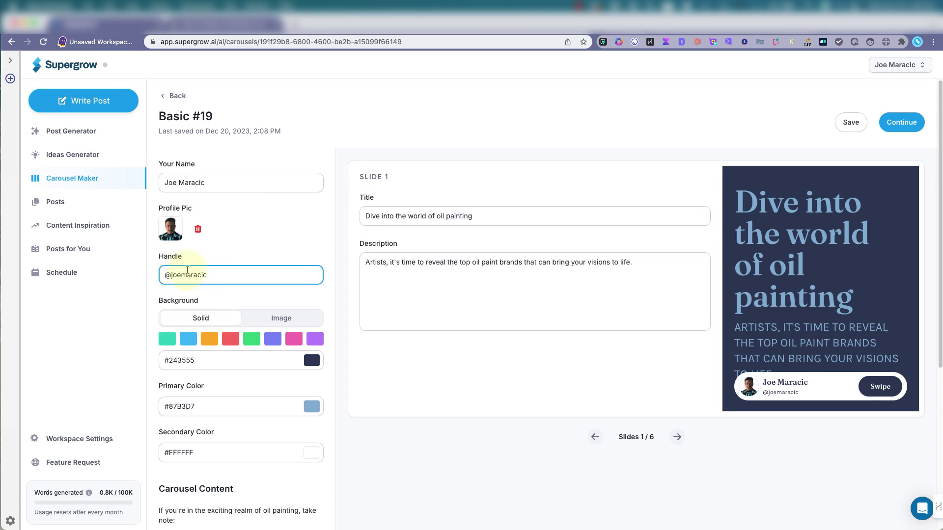
pyautogui.click(185, 273)
pyautogui.write('-')
pyautogui.click(425, 262)
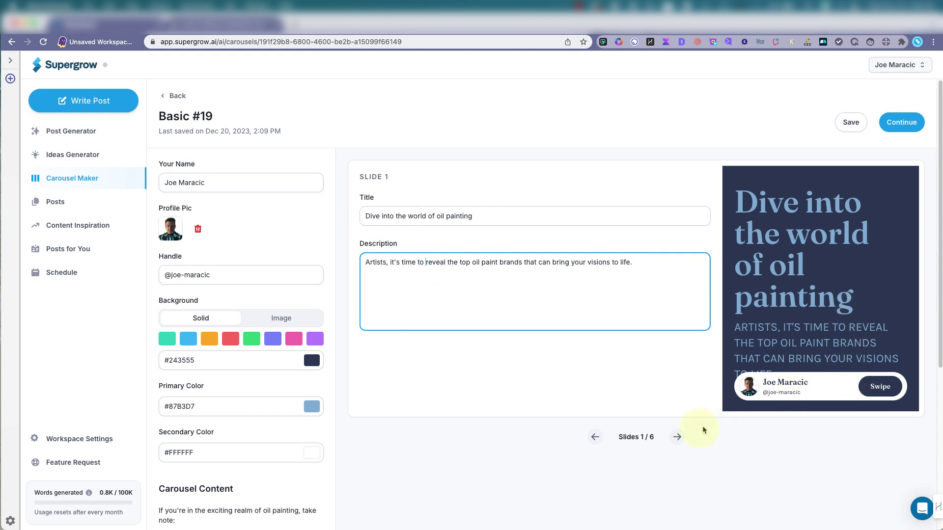
# Page through slides 2 to 6, ending on the 'What's your favorite brand?' call-to-action
pyautogui.click(678, 437)
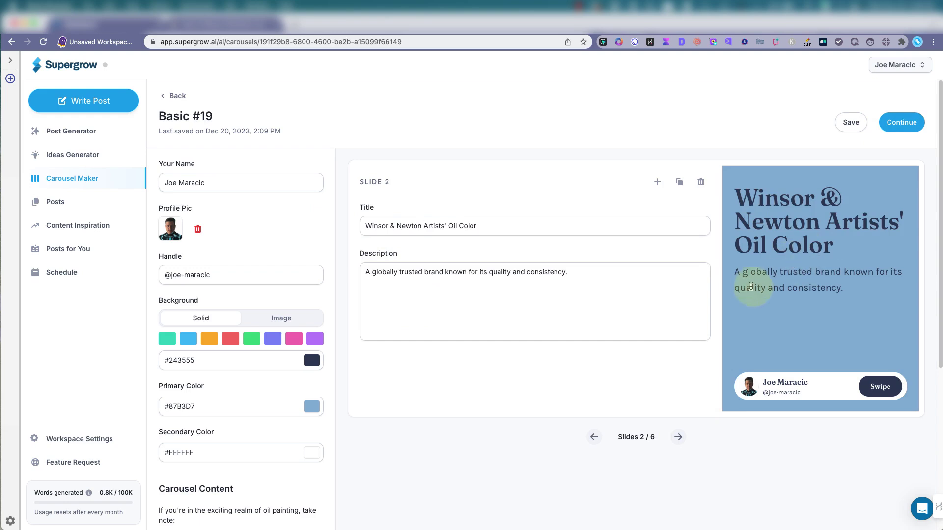
pyautogui.click(678, 437)
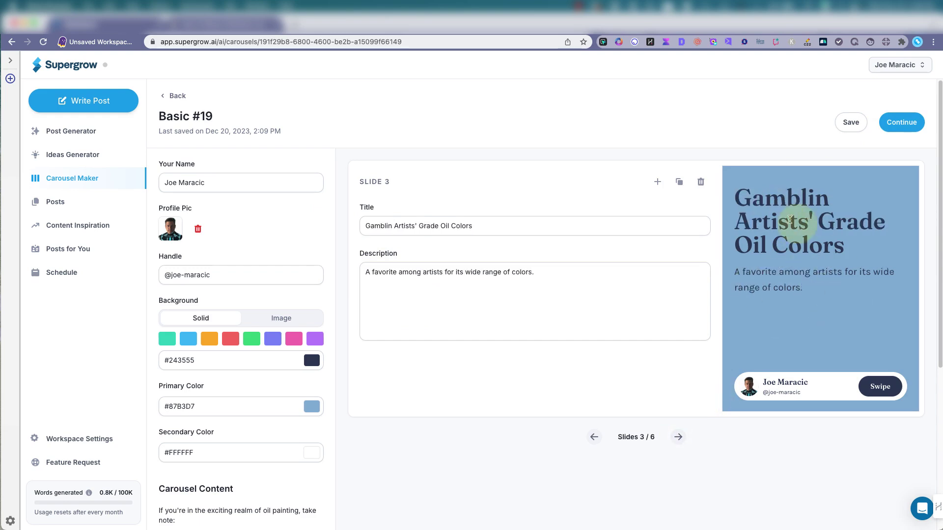
pyautogui.click(677, 437)
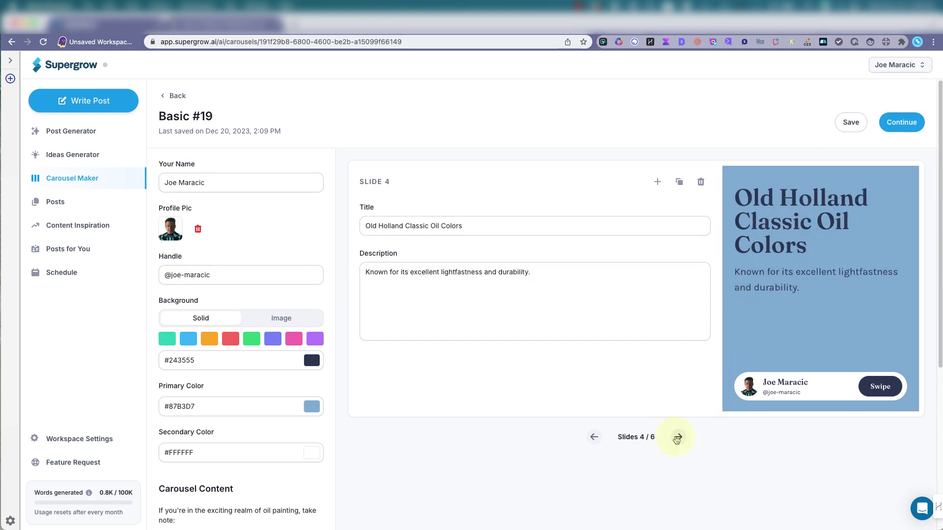
pyautogui.click(677, 438)
pyautogui.click(678, 438)
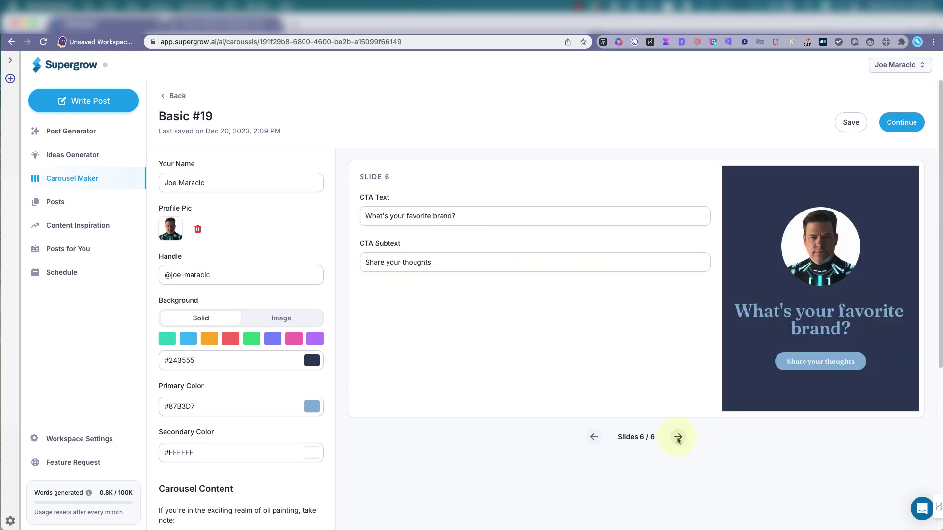
# Preview the oil painting carousel and download it as images and as a PDF
pyautogui.click(899, 128)
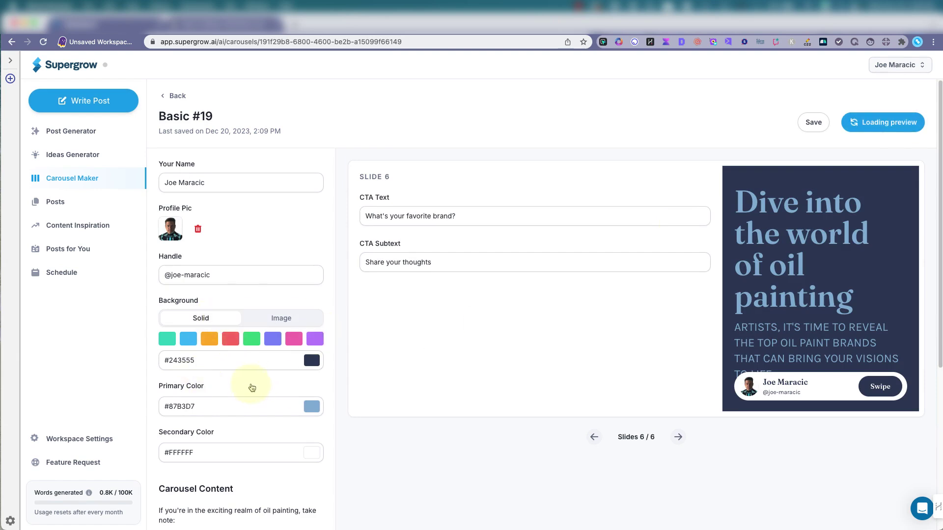
pyautogui.scroll(-5, 250, 386)
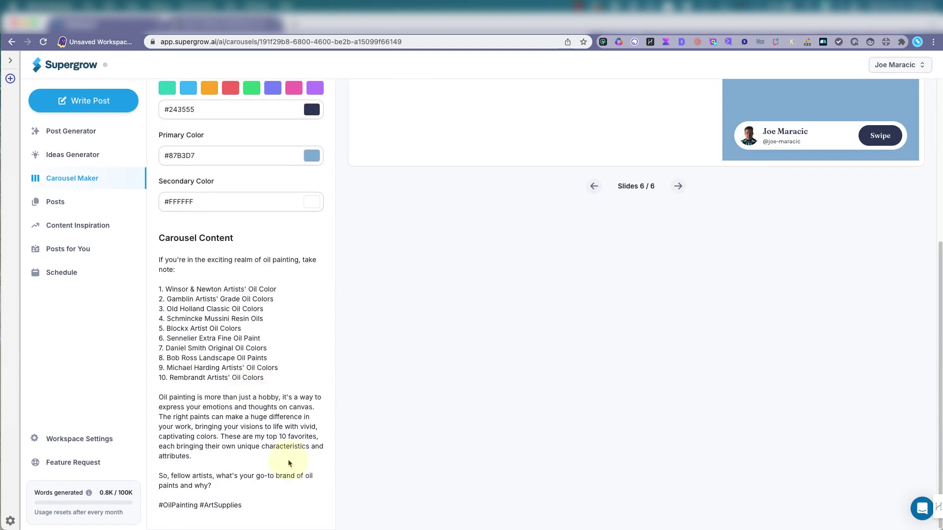
pyautogui.scroll(5, 289, 463)
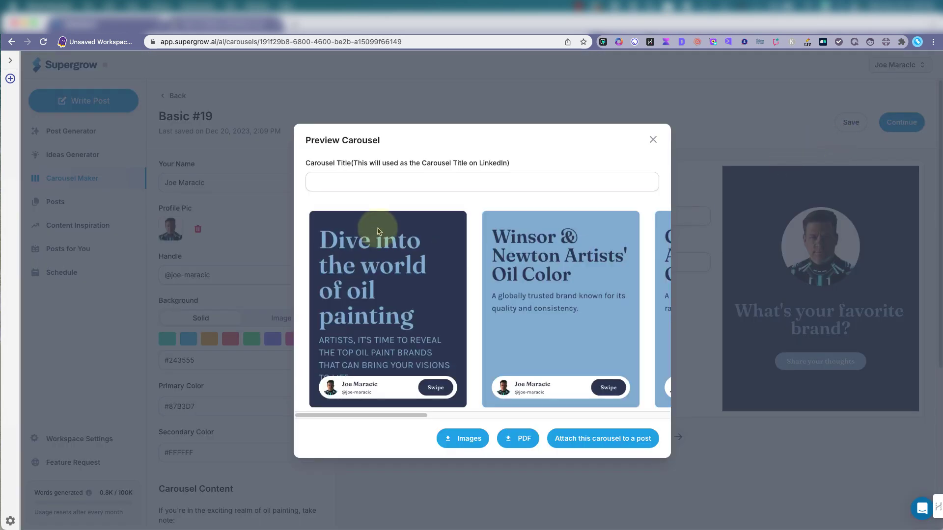
pyautogui.click(469, 440)
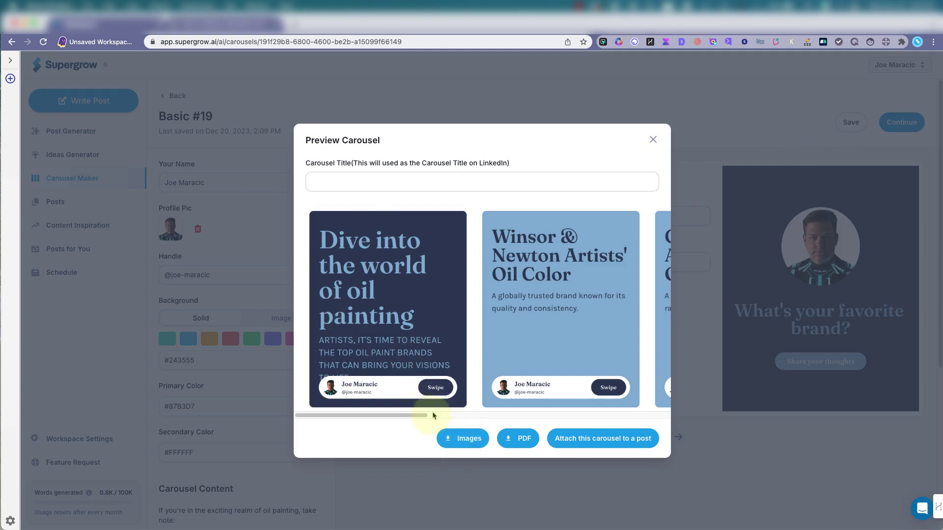
pyautogui.click(520, 438)
pyautogui.moveTo(423, 416); pyautogui.dragTo(385, 406)
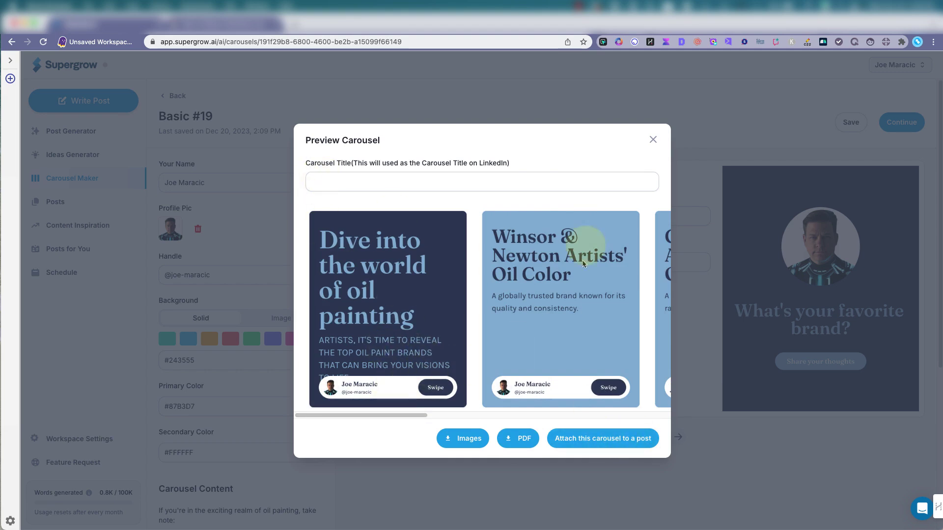
# Try teal, blue and orange slide backgrounds, then settle on green #33d583
pyautogui.click(654, 141)
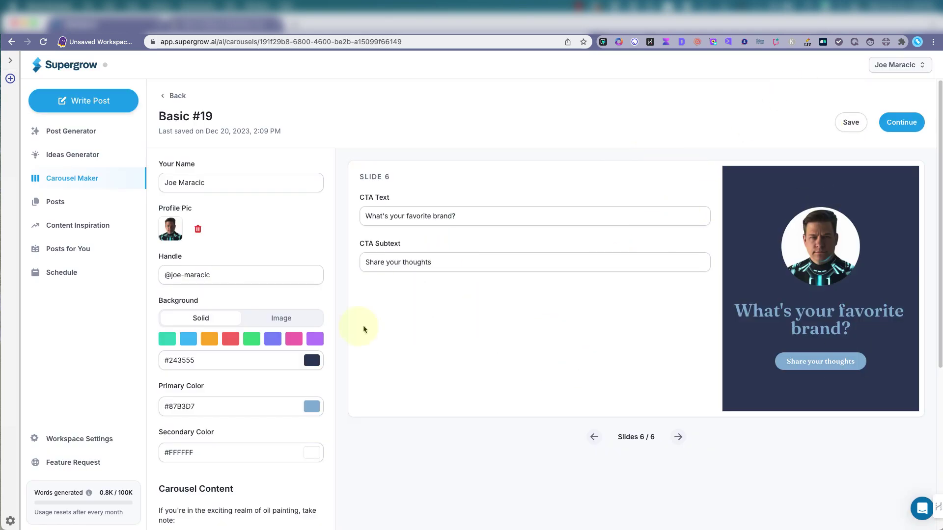
pyautogui.click(190, 339)
pyautogui.click(188, 339)
pyautogui.click(209, 338)
pyautogui.click(251, 338)
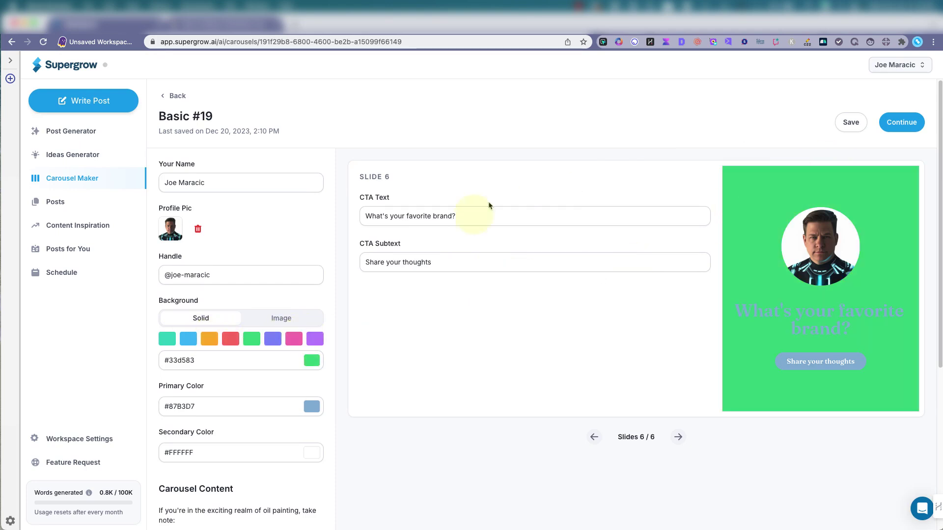
pyautogui.scroll(-5, 295, 392)
pyautogui.scroll(5, 300, 397)
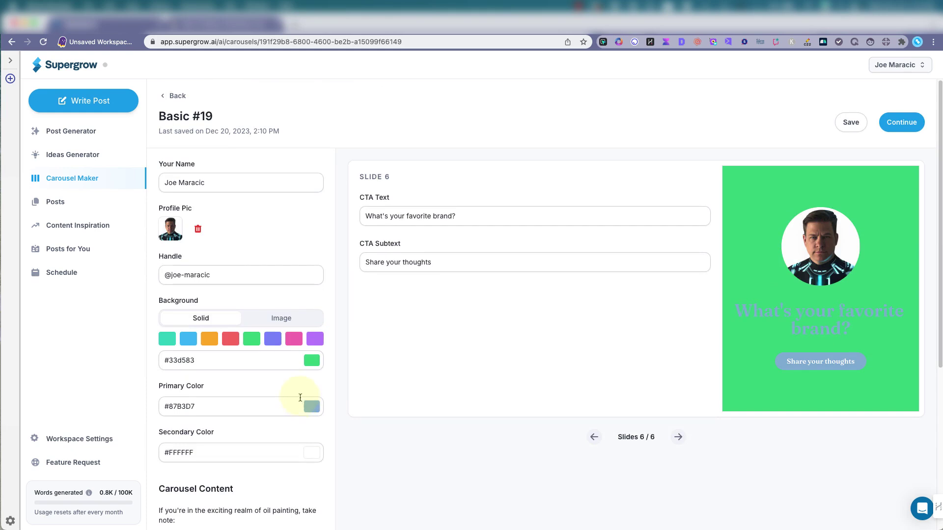
# Generate post ideas for the topic 'Best SEO tips to battle Google in 2023' using latest news
pyautogui.click(97, 153)
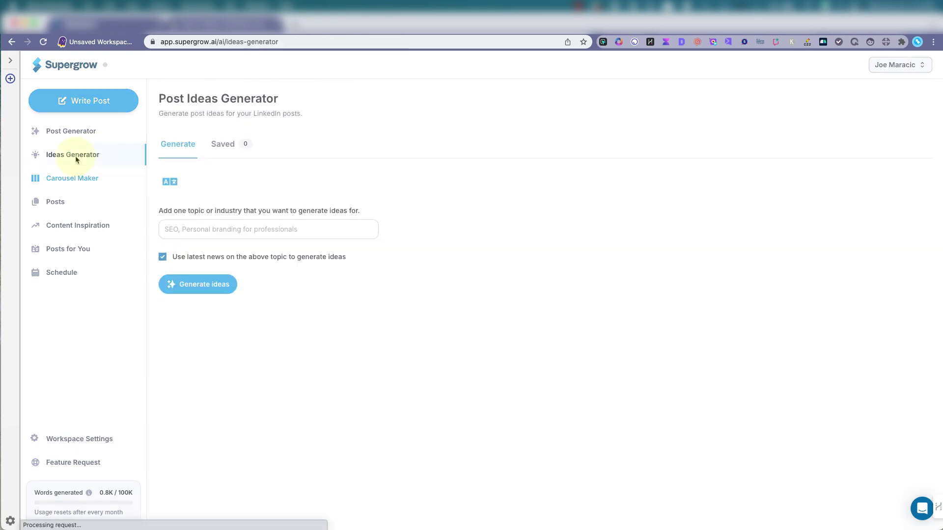
pyautogui.click(196, 232)
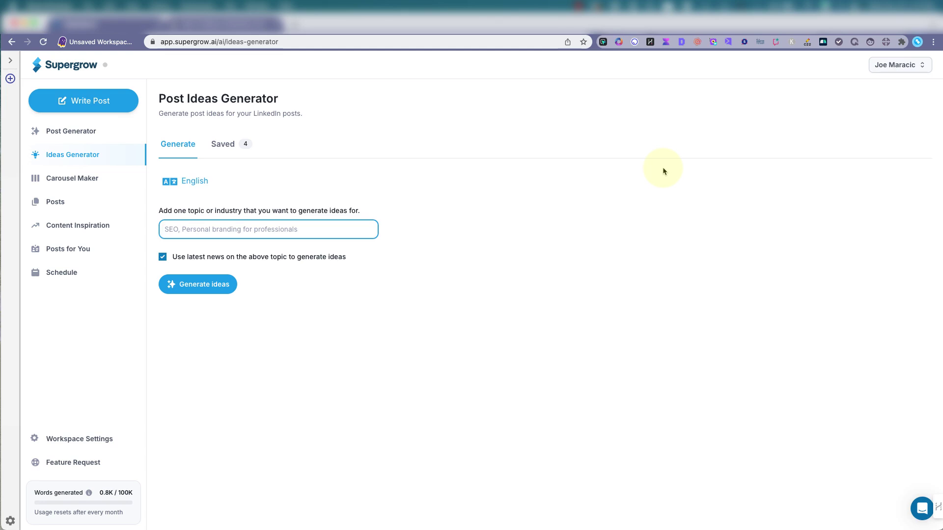
pyautogui.write('Best')
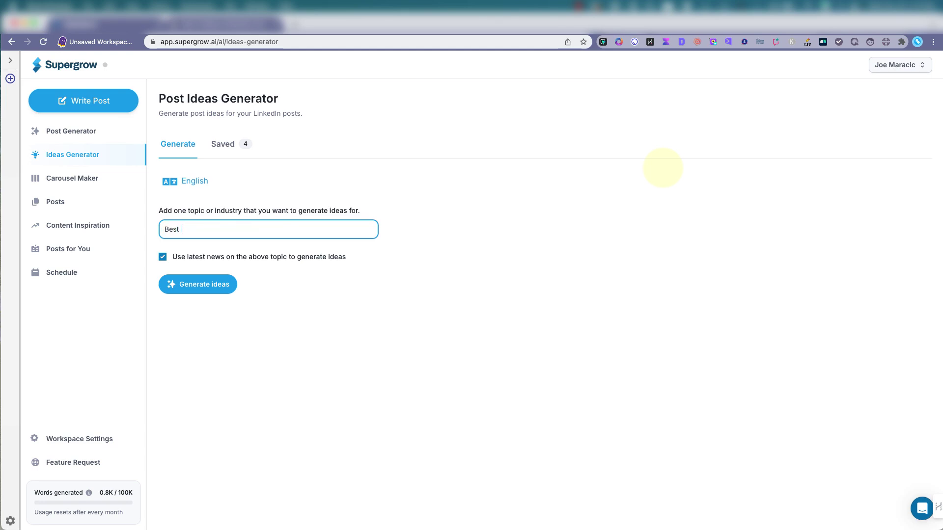
pyautogui.write(' SEO tips to battle')
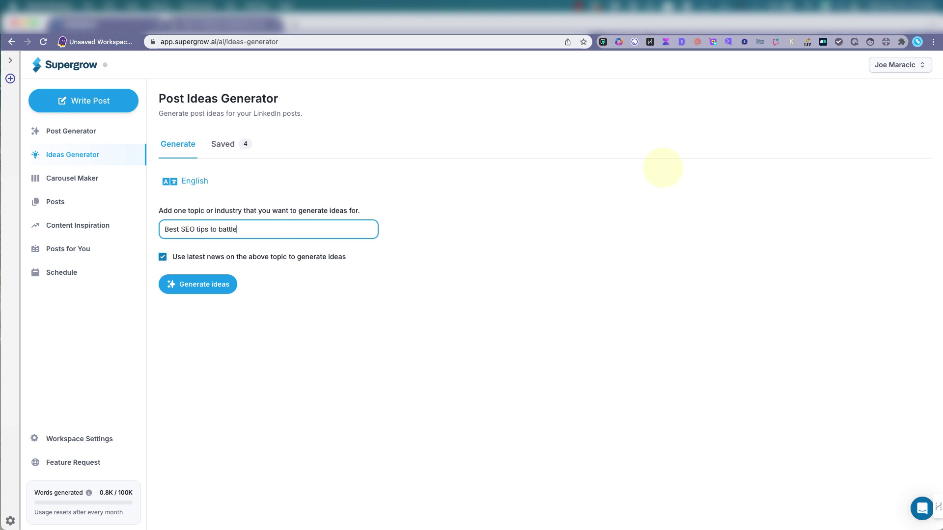
pyautogui.write(' Google in 2023')
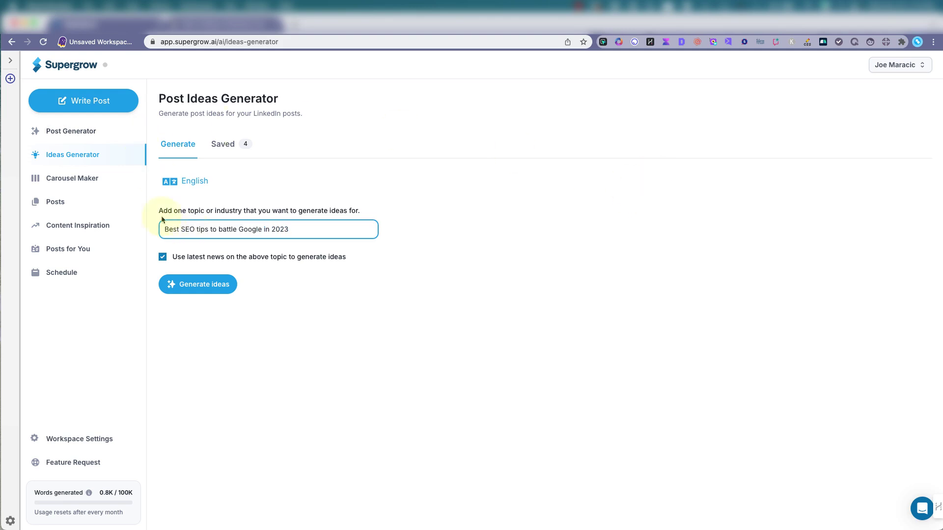
pyautogui.click(194, 285)
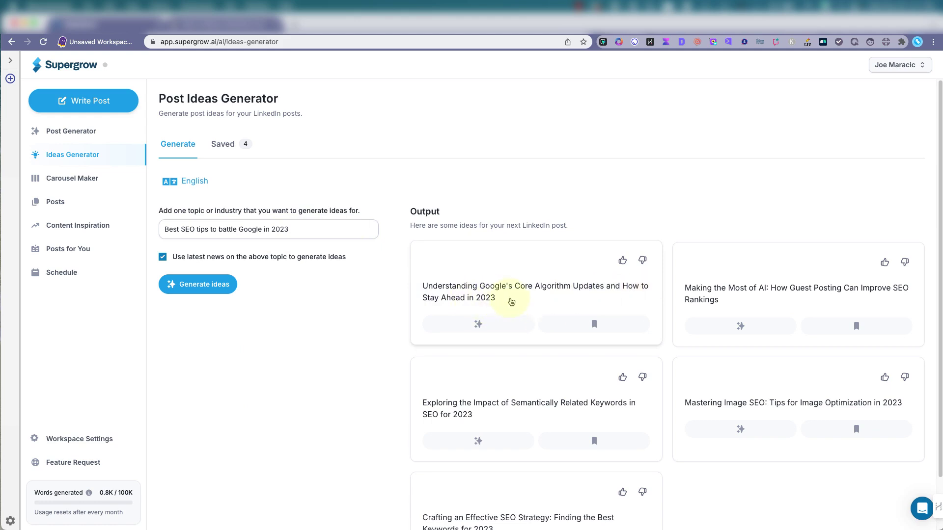
# Scroll through the five SEO idea cards, from core algorithm updates to keyword strategy
pyautogui.scroll(-1, 569, 306)
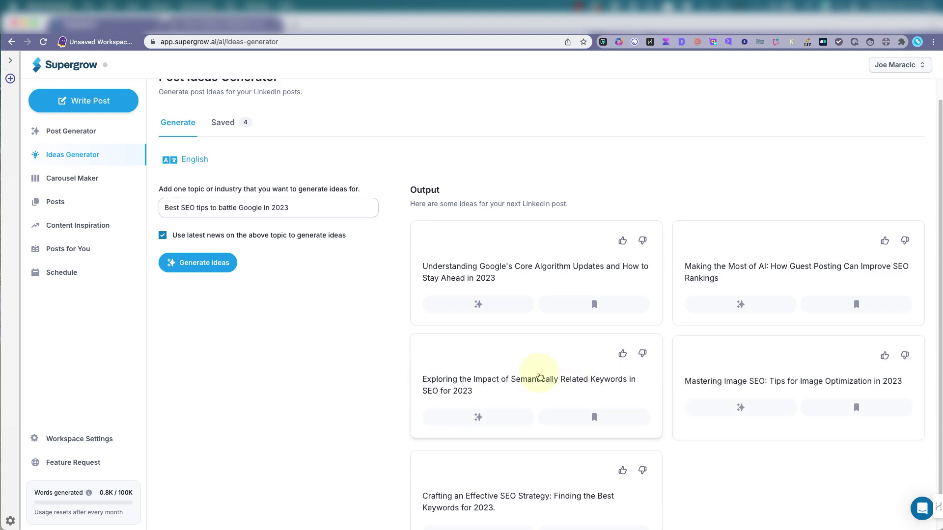
pyautogui.scroll(-2, 545, 388)
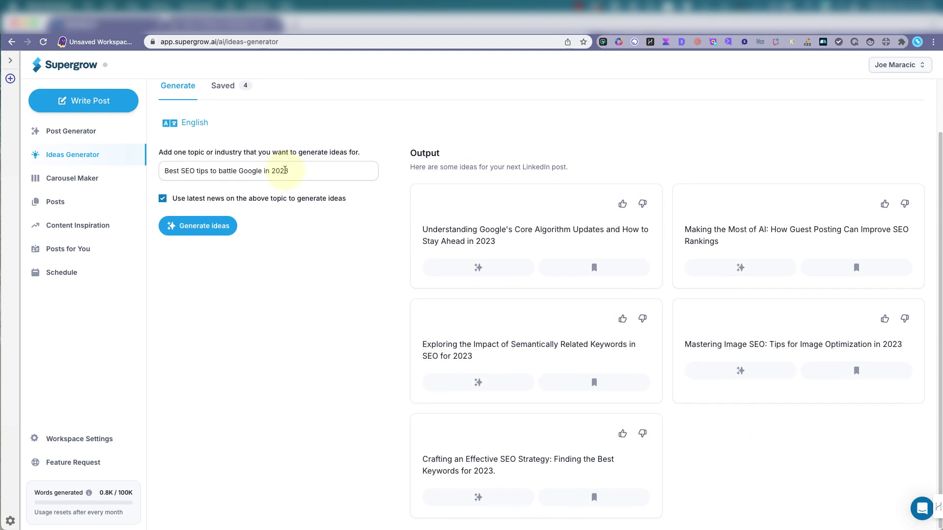
# Change the topic year from 2023 to 2024 and regenerate the ideas
pyautogui.click(286, 170)
pyautogui.press('BackSpace')
pyautogui.write('4')
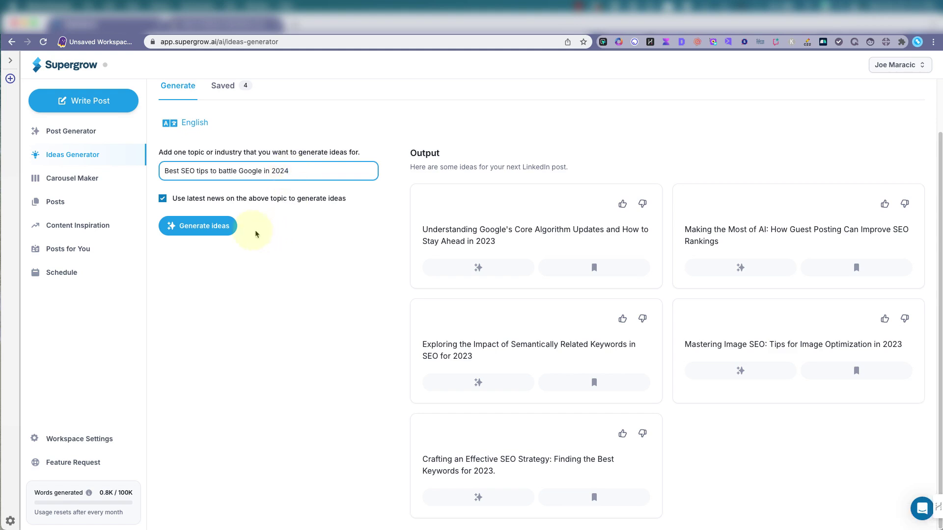
pyautogui.click(226, 225)
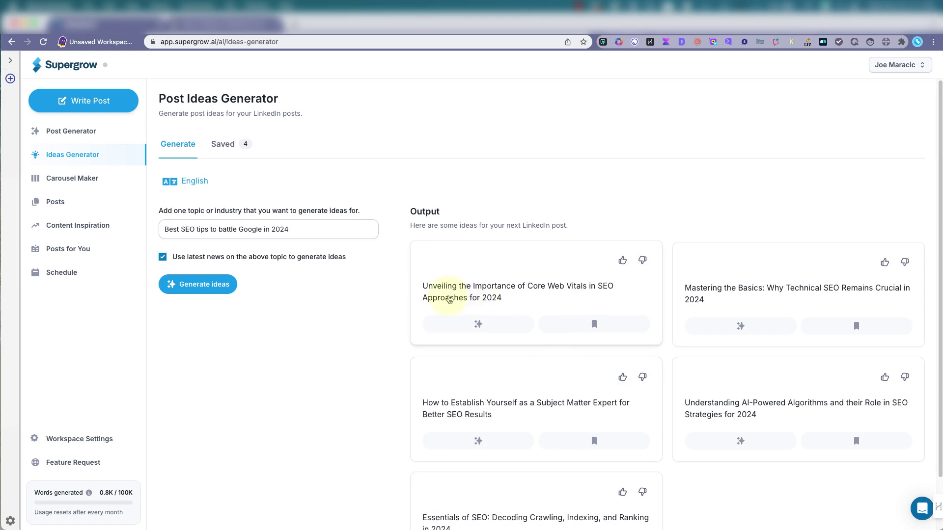
# Save the Core Web Vitals and AI-Powered Algorithms ideas
pyautogui.scroll(-1, 497, 299)
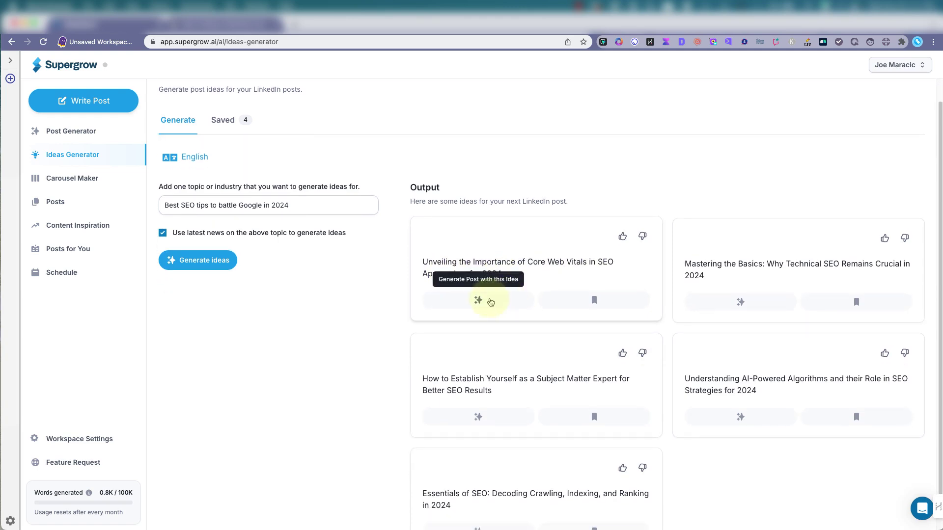
pyautogui.click(591, 302)
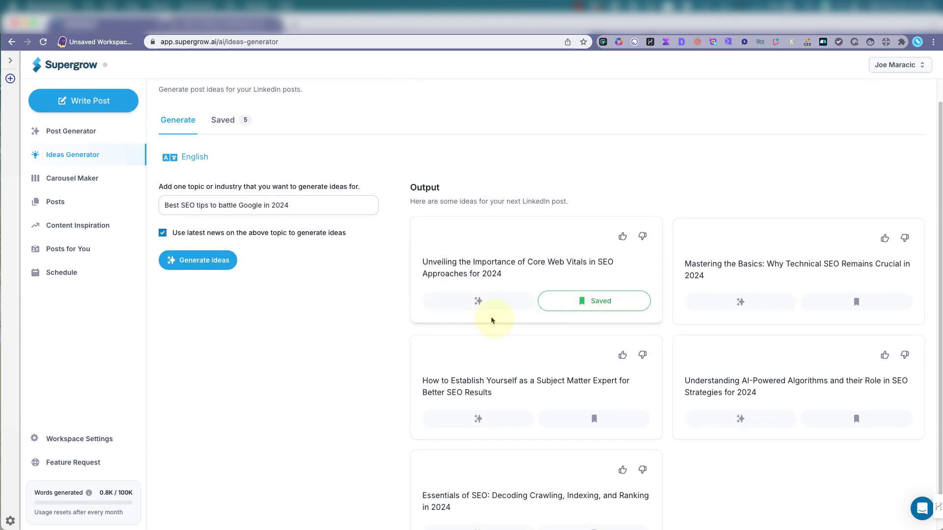
pyautogui.scroll(-1, 612, 331)
pyautogui.scroll(-1, 728, 437)
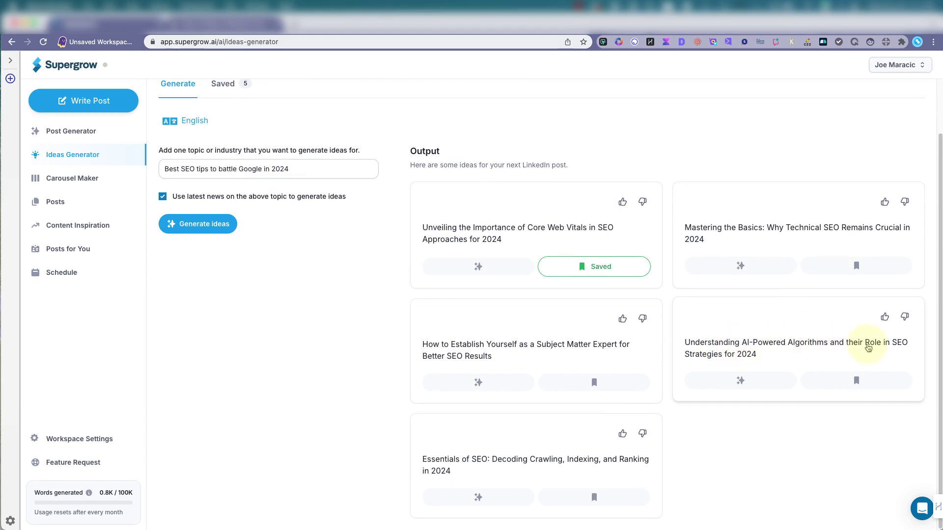
pyautogui.click(856, 381)
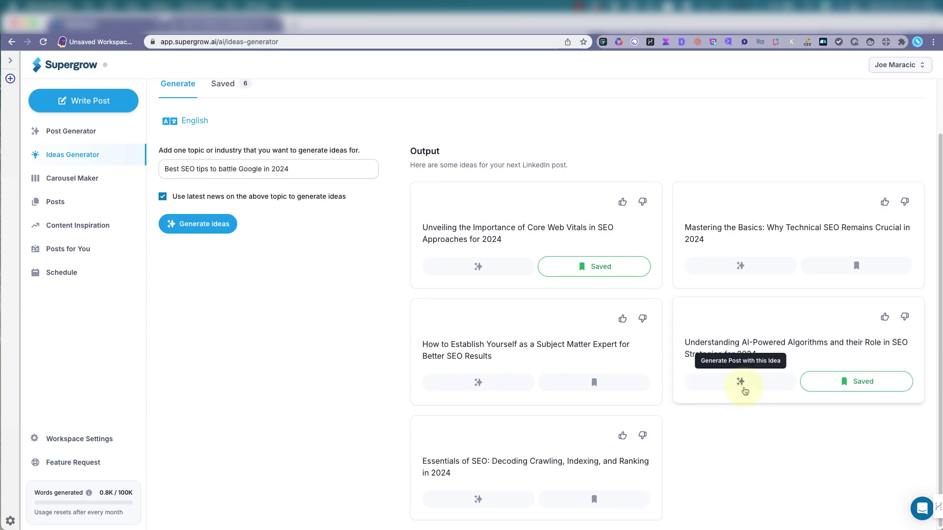
# Generate a Professional-tone post from the AI-Powered Algorithms idea and open it for editing
pyautogui.click(742, 383)
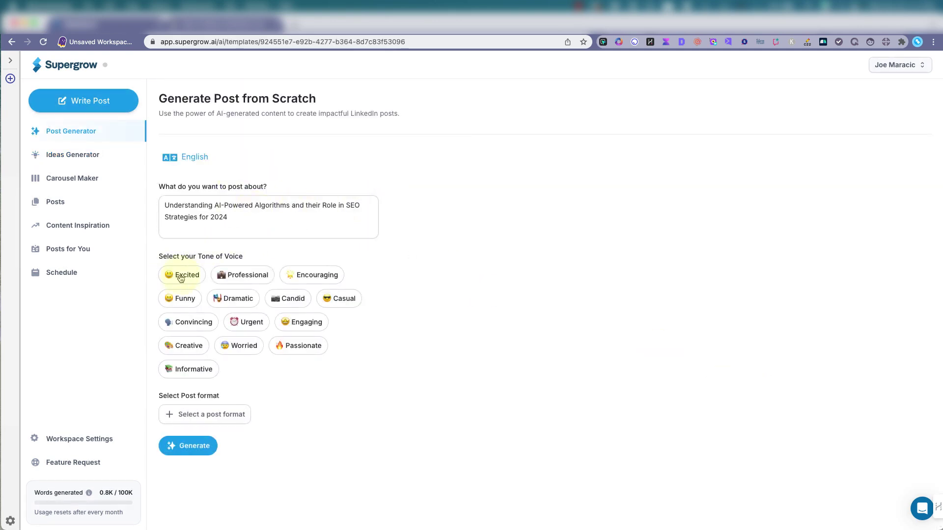
pyautogui.click(241, 277)
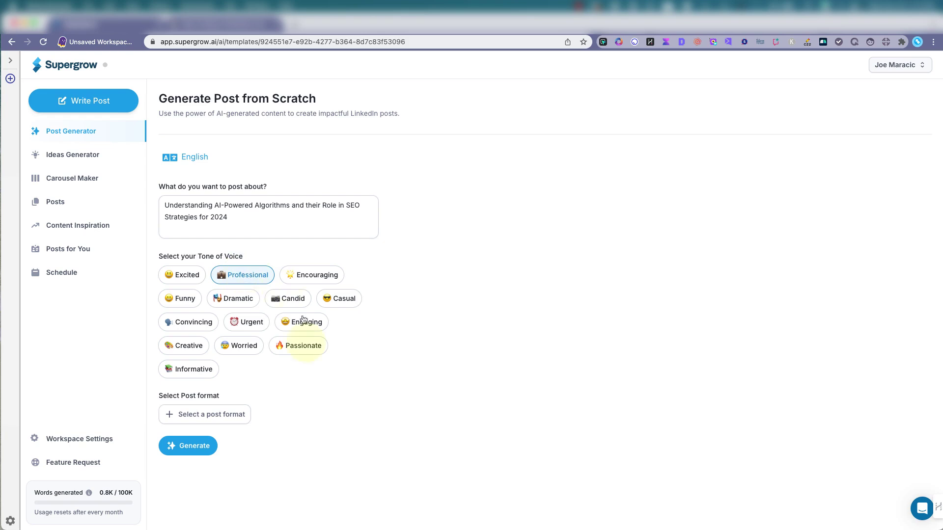
pyautogui.click(196, 457)
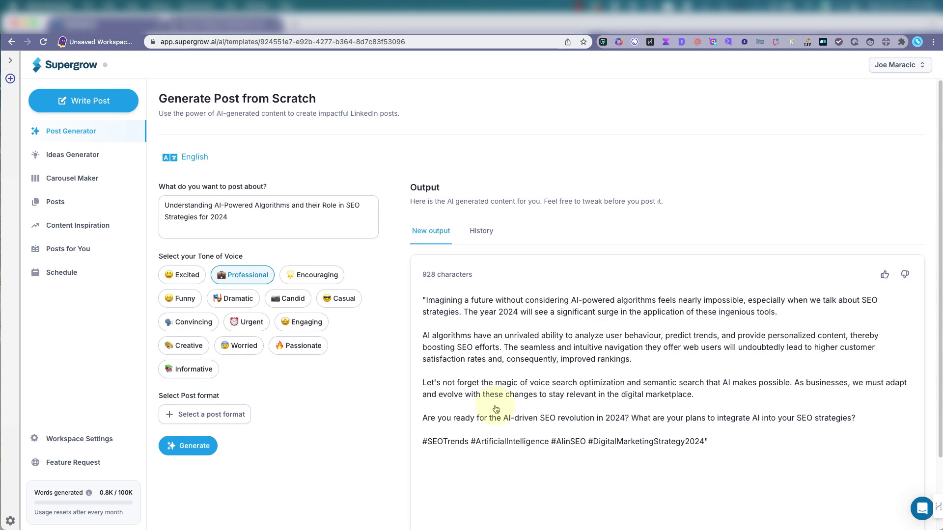
pyautogui.scroll(-2, 496, 409)
pyautogui.click(500, 463)
# Delete the #DigitalMarketingStrategy2024 hashtag from the end of the generated post
pyautogui.click(667, 468)
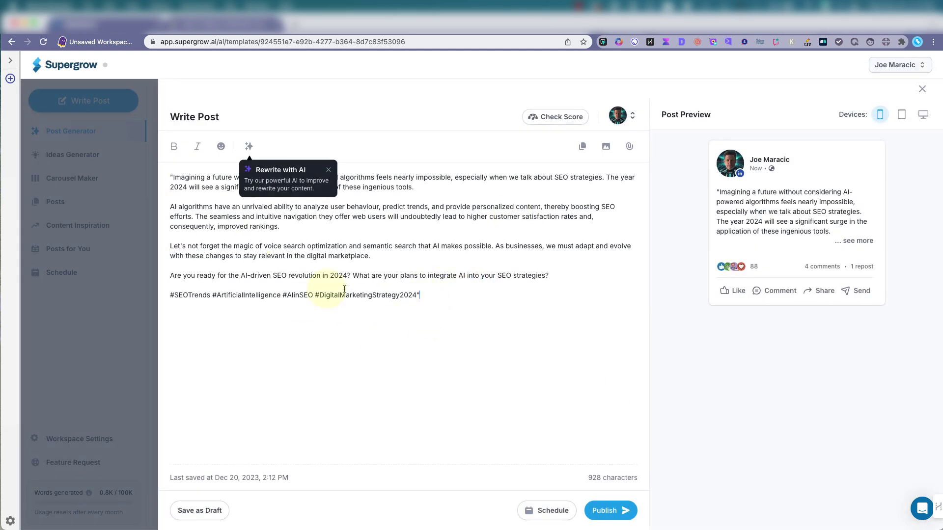
pyautogui.moveTo(421, 295); pyautogui.dragTo(315, 297)
pyautogui.press('BackSpace')
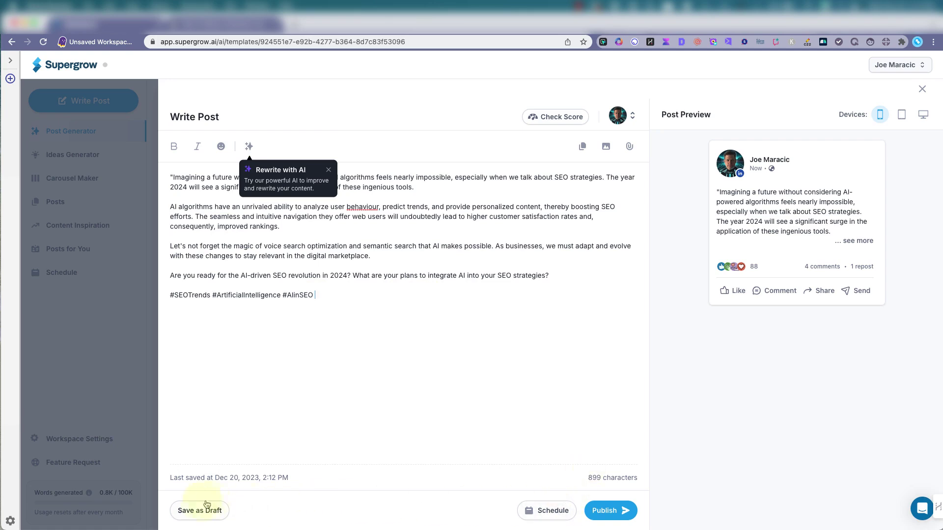
# Save the edited post as a draft and view it in the Posts drafts list
pyautogui.click(199, 510)
pyautogui.click(921, 88)
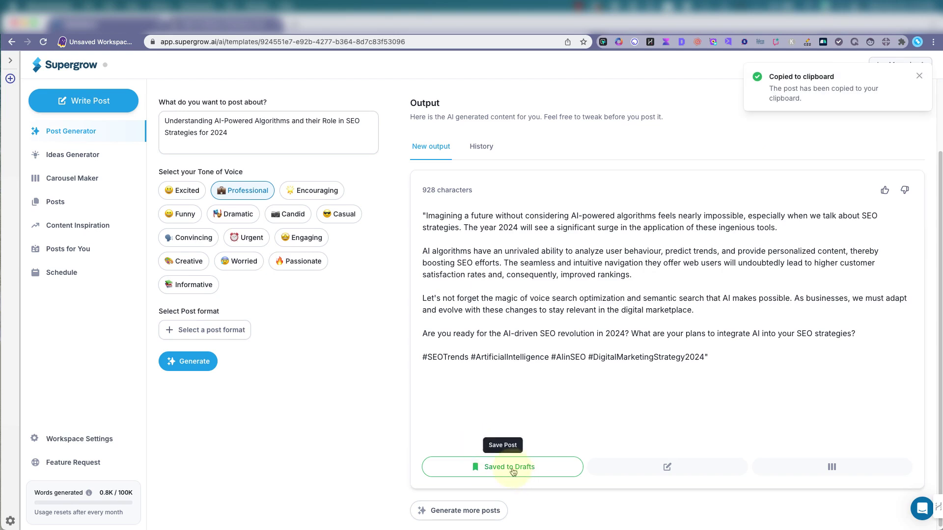
pyautogui.click(46, 202)
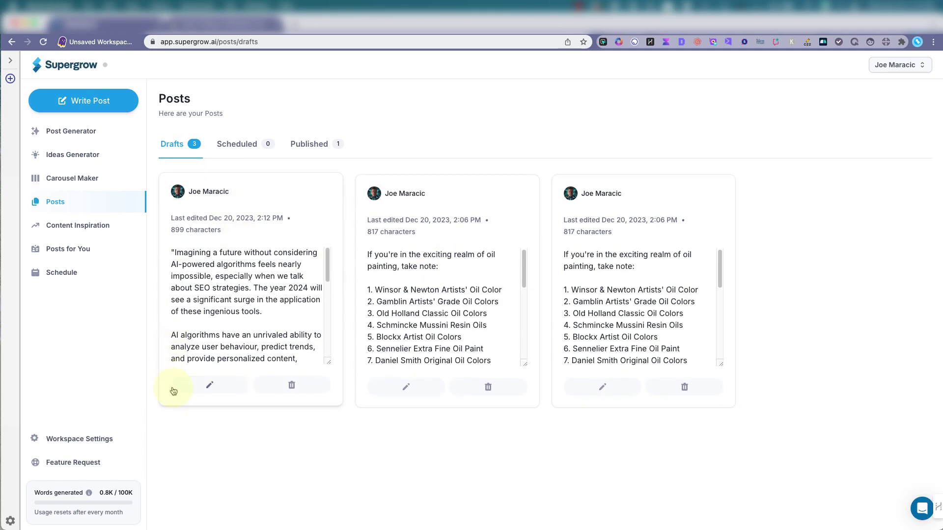
# Open the SEO draft from the Drafts list for editing
pyautogui.click(246, 148)
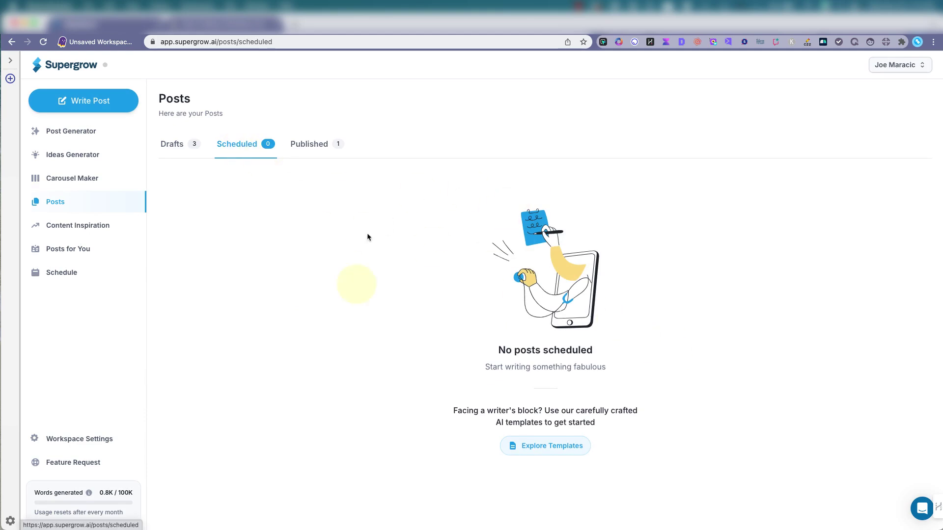
pyautogui.click(177, 144)
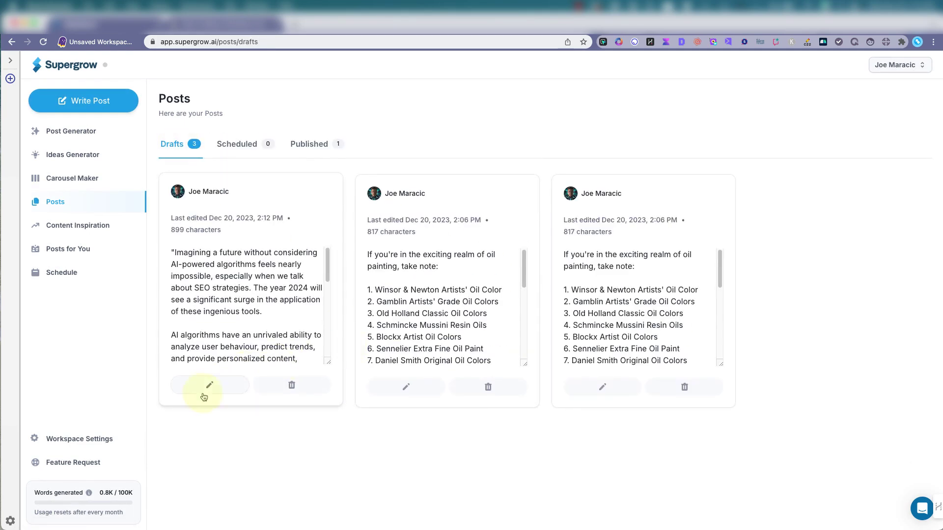
pyautogui.click(204, 388)
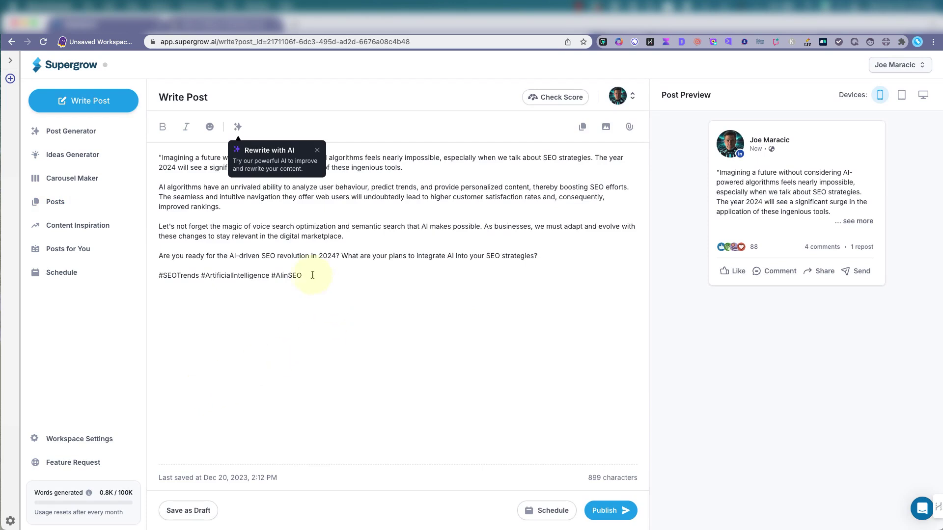
# Schedule the post for 21 December 2023 at 2:00 PM
pyautogui.click(562, 513)
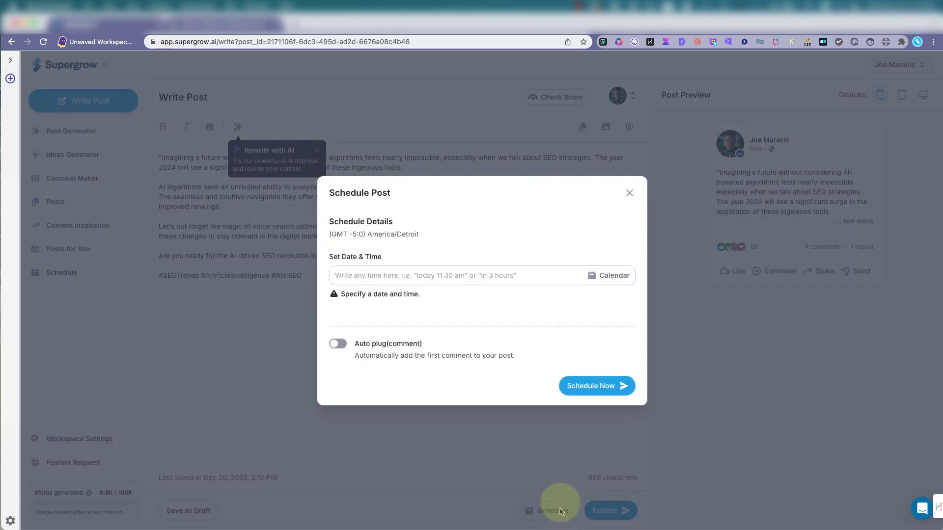
pyautogui.click(611, 278)
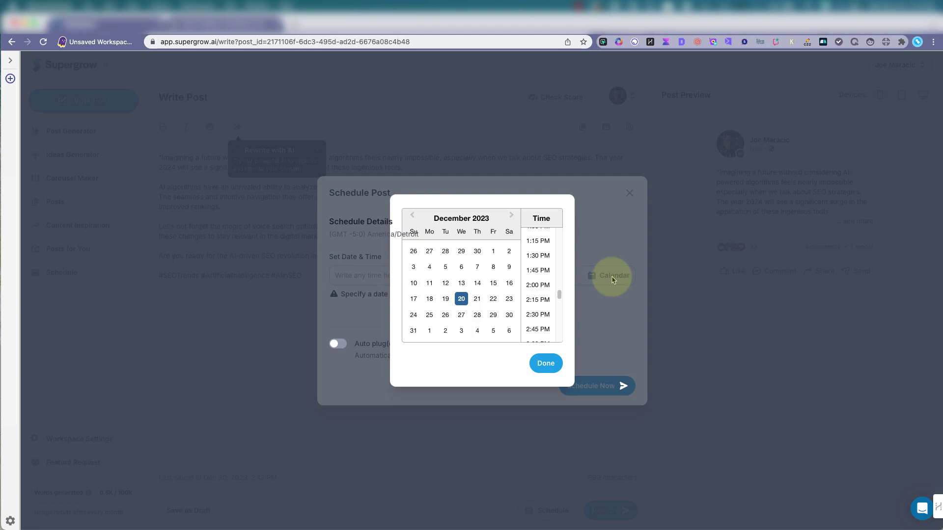
pyautogui.click(477, 300)
pyautogui.click(537, 287)
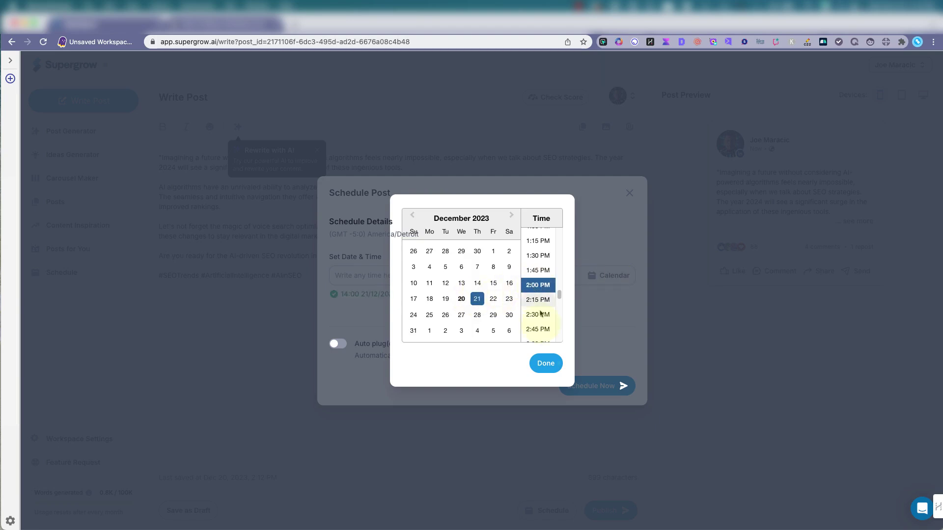
pyautogui.click(546, 365)
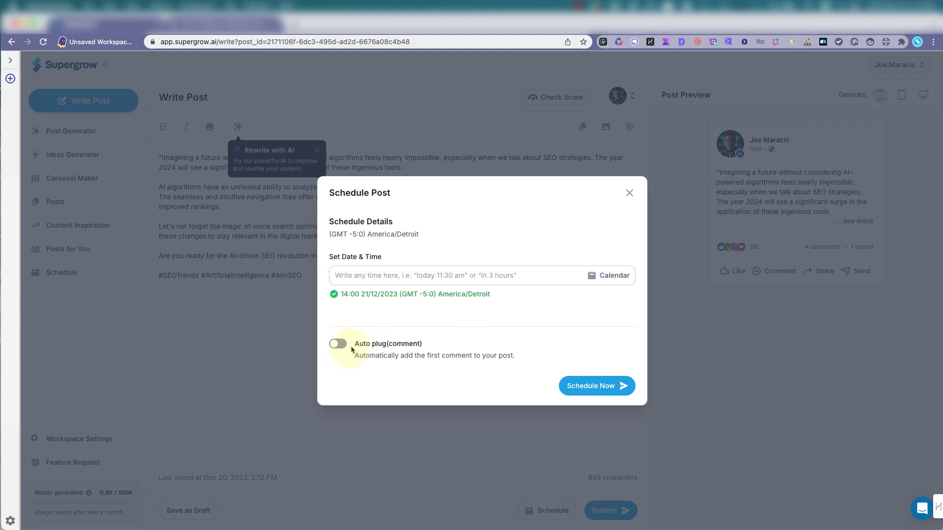
pyautogui.click(612, 389)
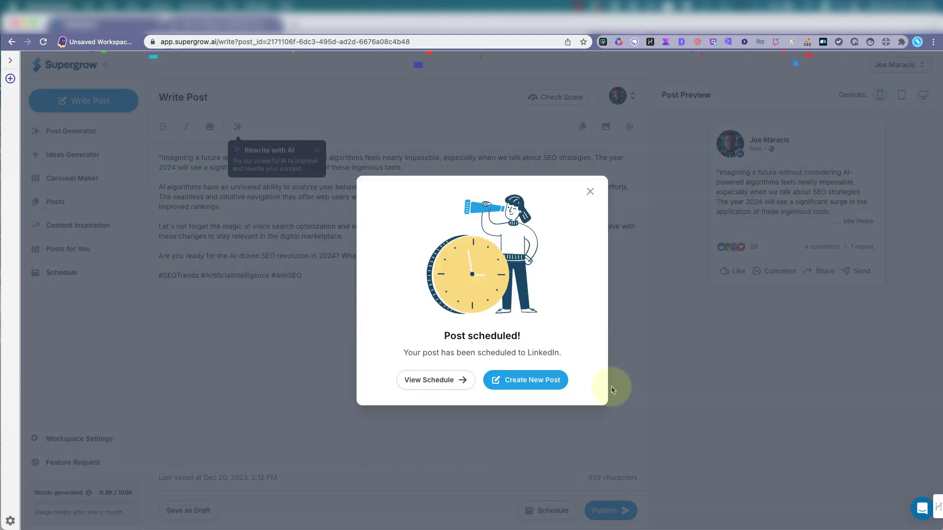
# Preview the AI-algorithms post scheduled on December 21, then delete it
pyautogui.click(432, 388)
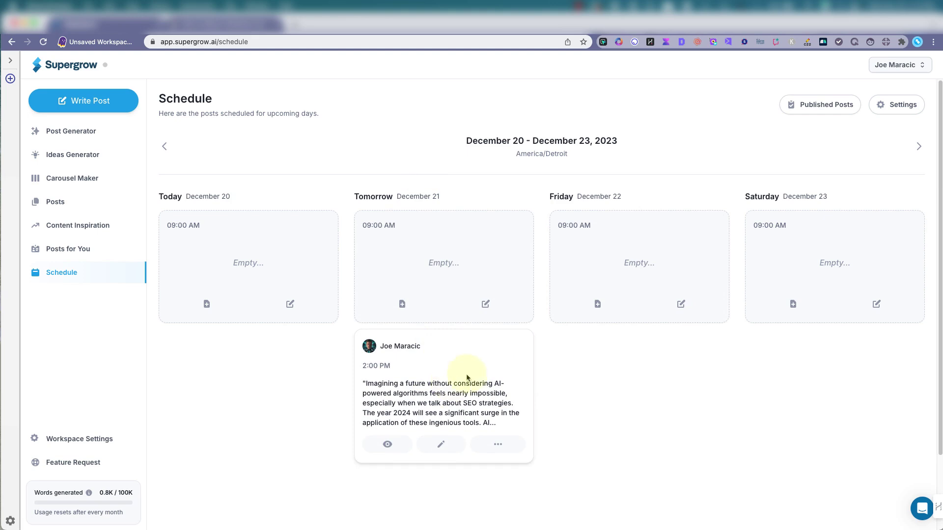
pyautogui.click(387, 444)
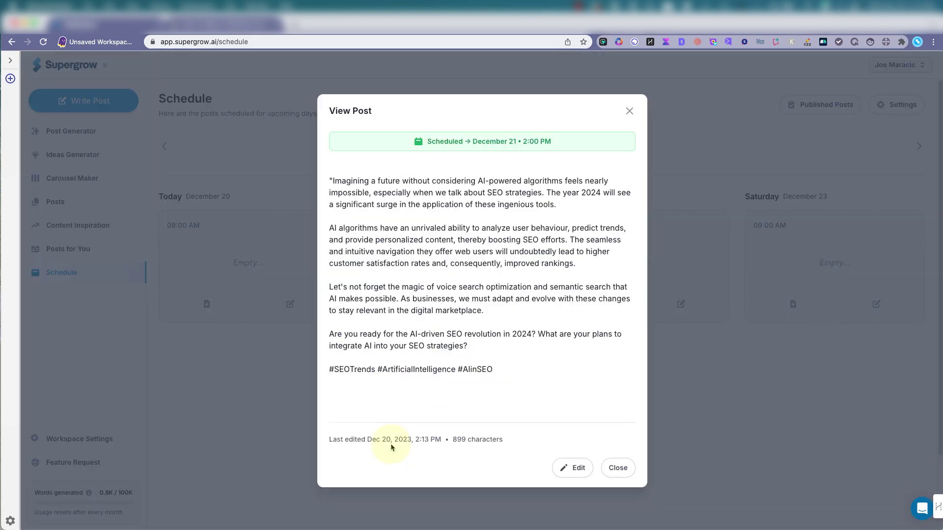
pyautogui.click(627, 108)
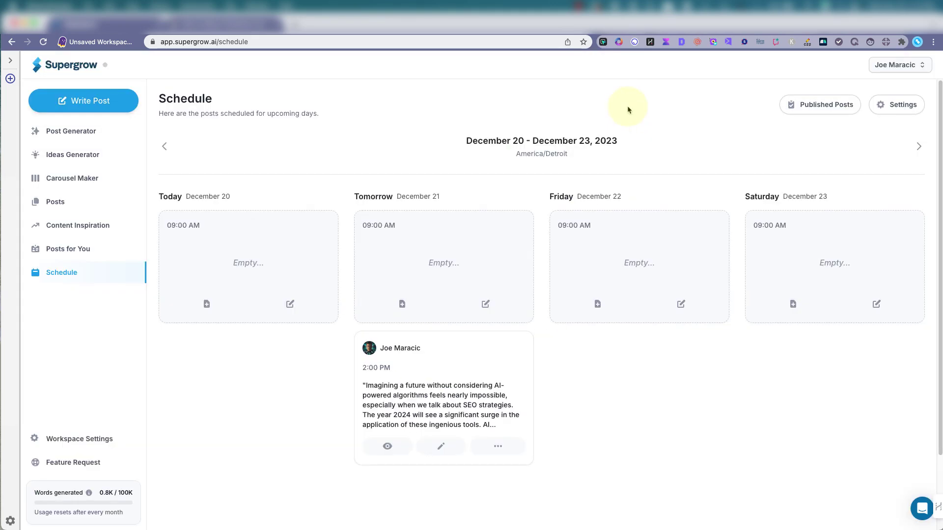
pyautogui.click(498, 445)
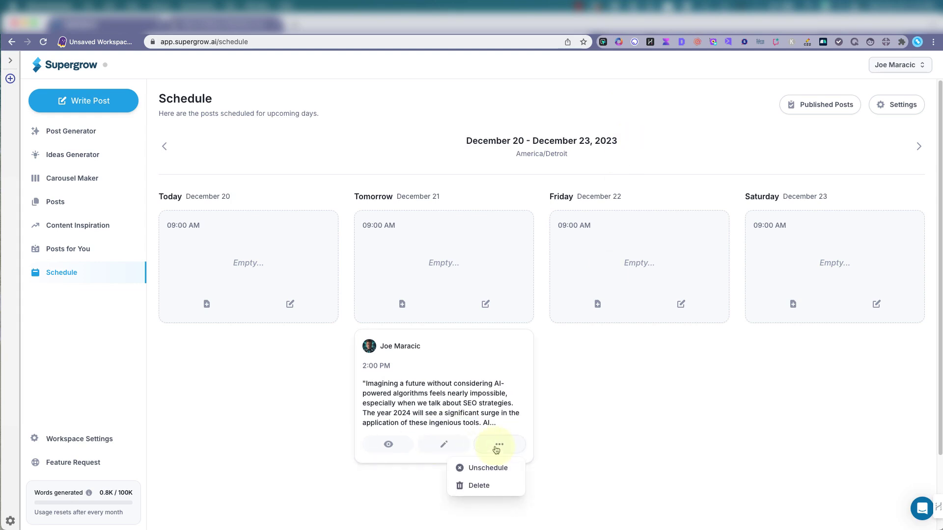
pyautogui.click(480, 487)
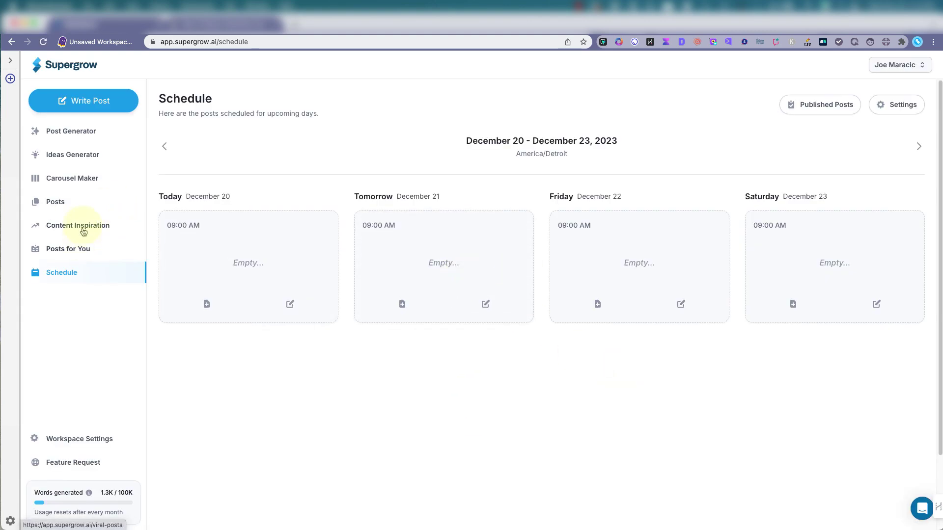
# Start an Article to LinkedIn Post and paste the LoudEgg article URL as the blog post URL
pyautogui.click(61, 202)
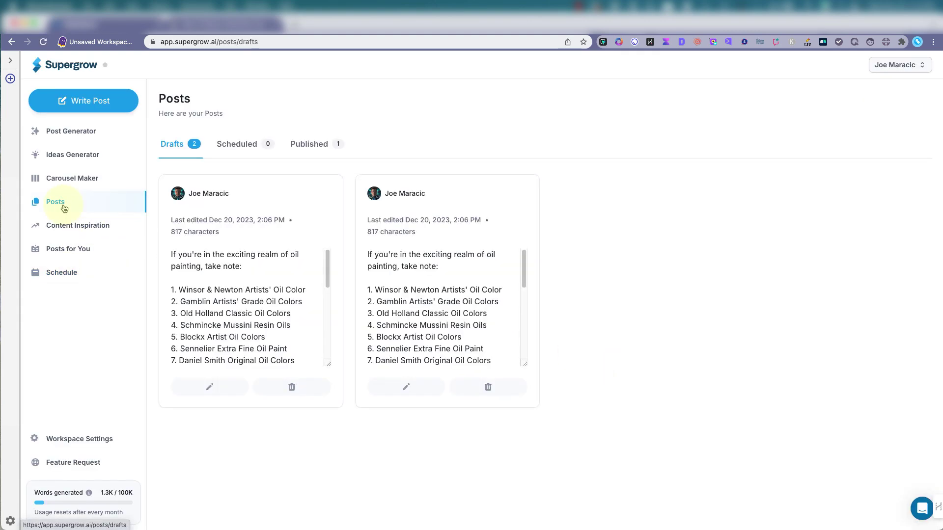
pyautogui.click(70, 135)
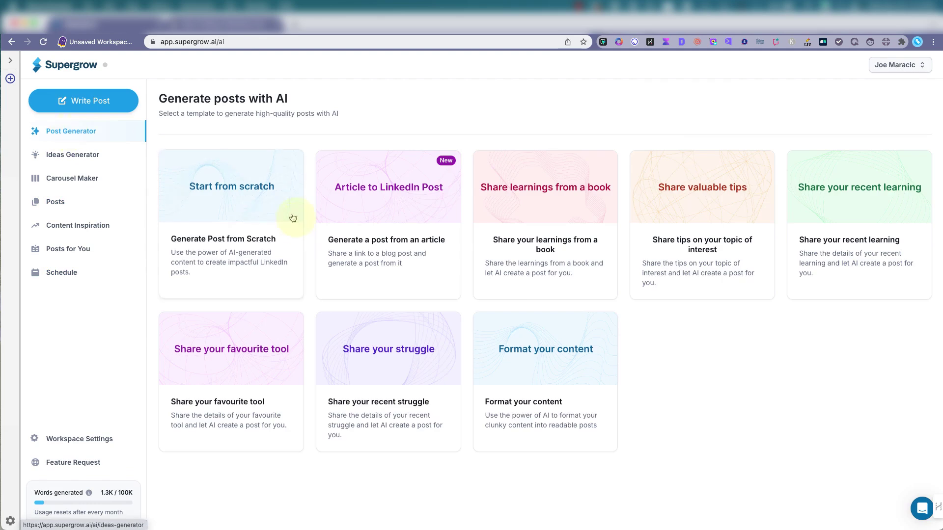
pyautogui.click(385, 193)
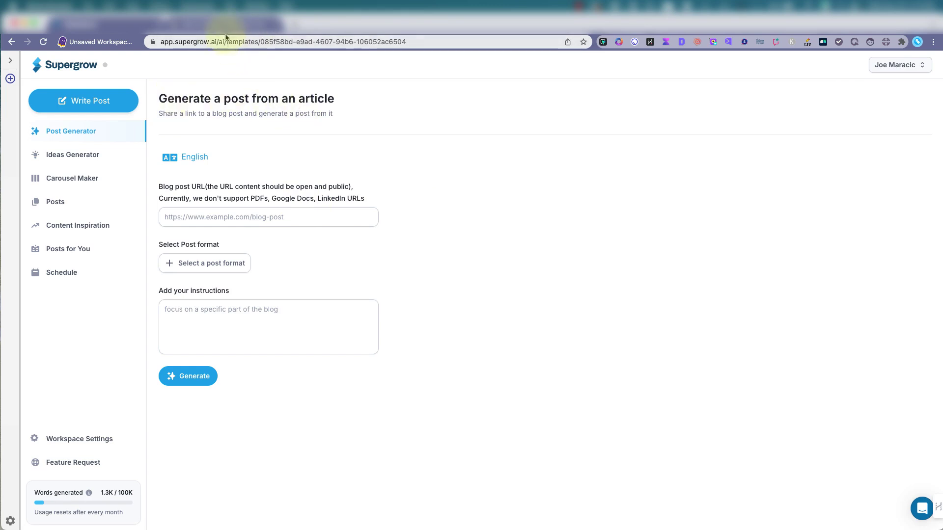
pyautogui.click(229, 24)
pyautogui.click(218, 40)
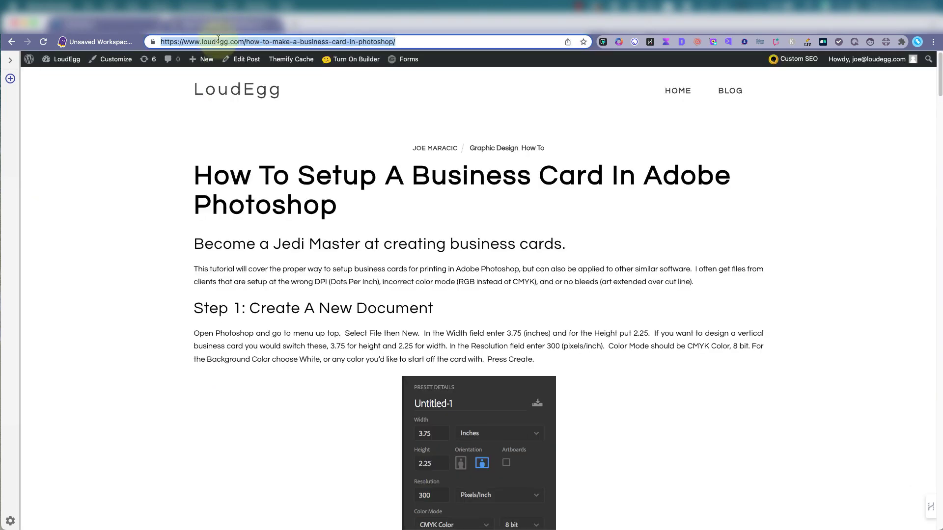
pyautogui.press('super+c')
pyautogui.click(118, 23)
pyautogui.click(268, 225)
pyautogui.press('super+v')
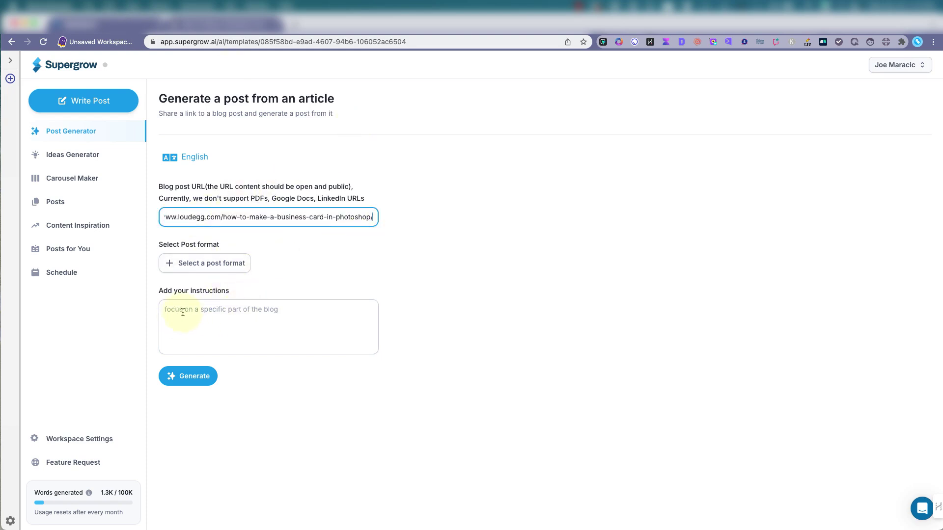
# Generate the post from the article, then open the Share valuable tips template
pyautogui.click(191, 383)
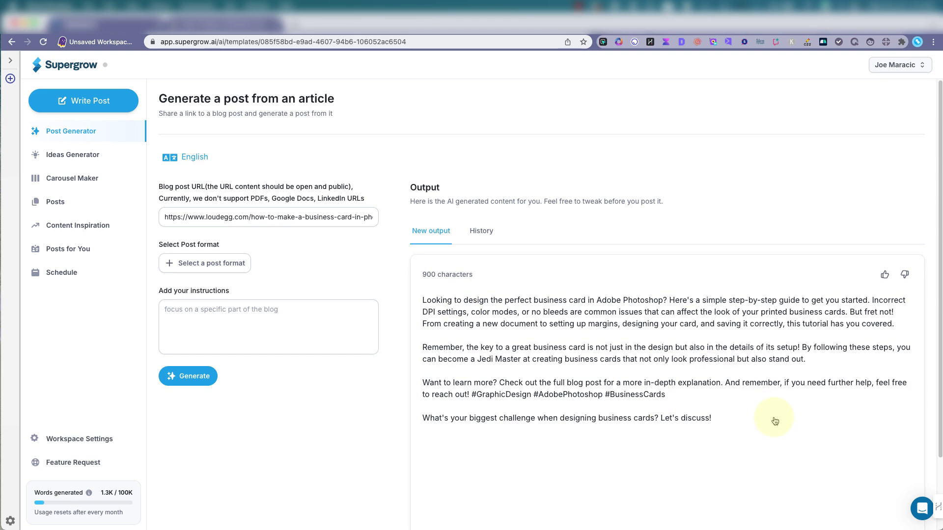
pyautogui.scroll(-1, 607, 416)
pyautogui.scroll(-3, 522, 429)
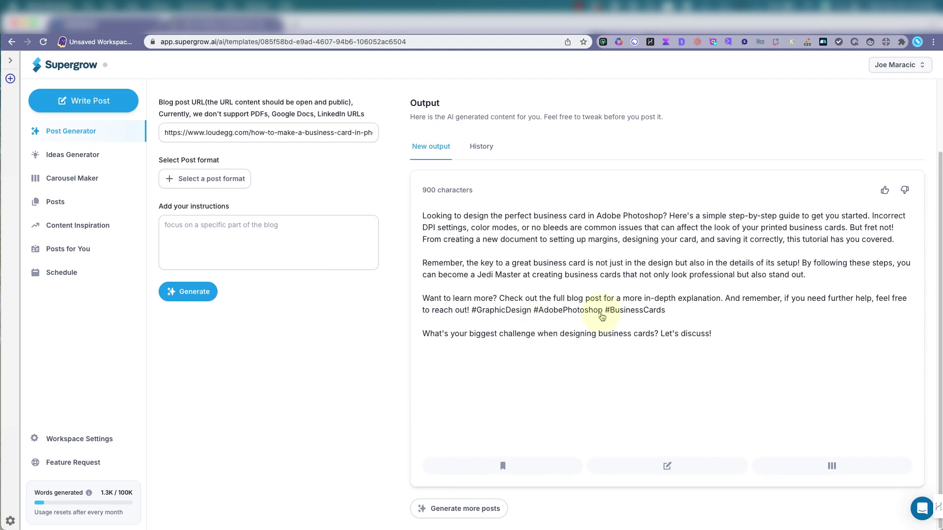
pyautogui.click(79, 133)
pyautogui.click(728, 191)
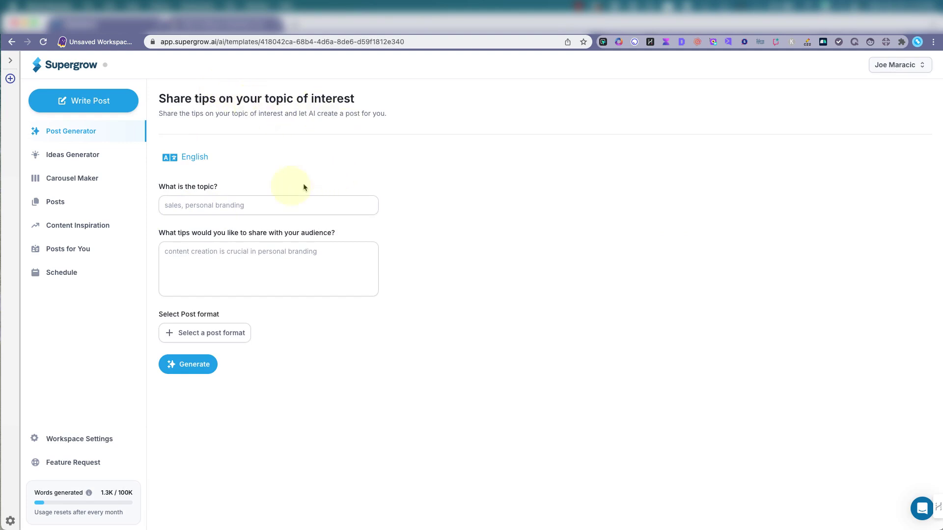
# Generate a post on 'memes' with the tip 'Use AI to think of meme ideas then Photoshop or Canva to create the memes.'
pyautogui.click(197, 205)
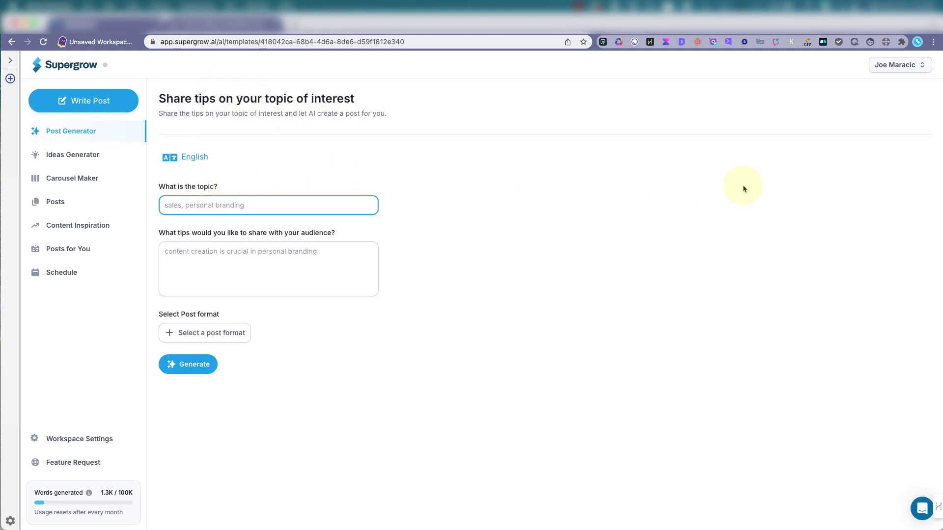
pyautogui.write('memes')
pyautogui.click(220, 249)
pyautogui.write('Use')
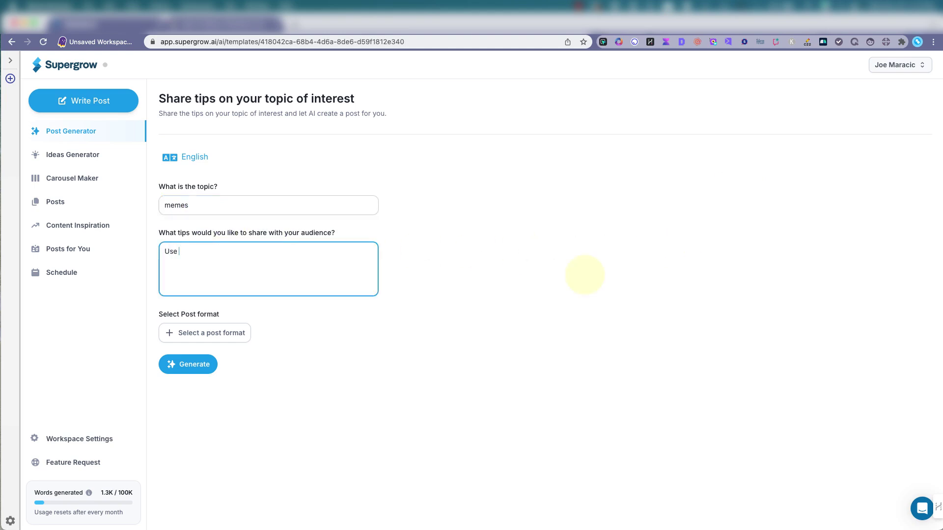
pyautogui.write(' AI to think of meme ideas then Photoshop or Canva to ')
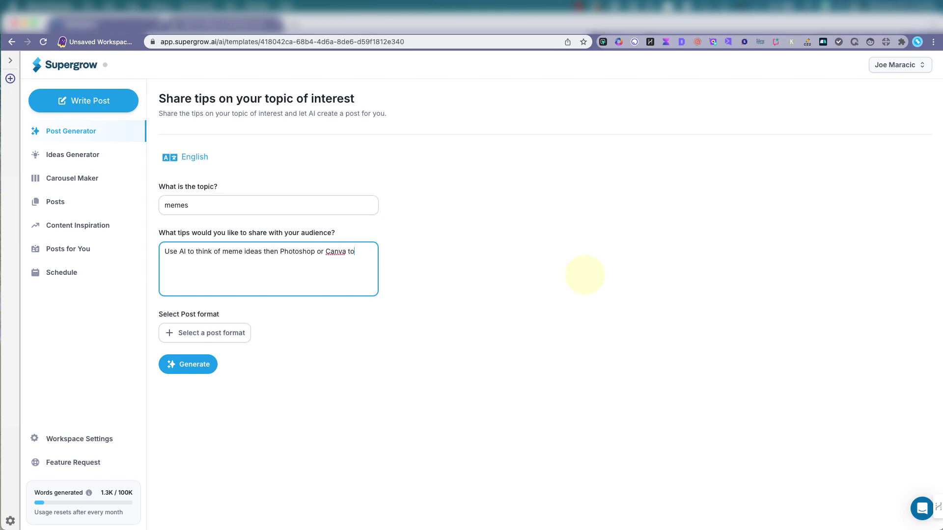
pyautogui.write('create the me')
pyautogui.write('e')
pyautogui.write('mes.')
pyautogui.click(194, 364)
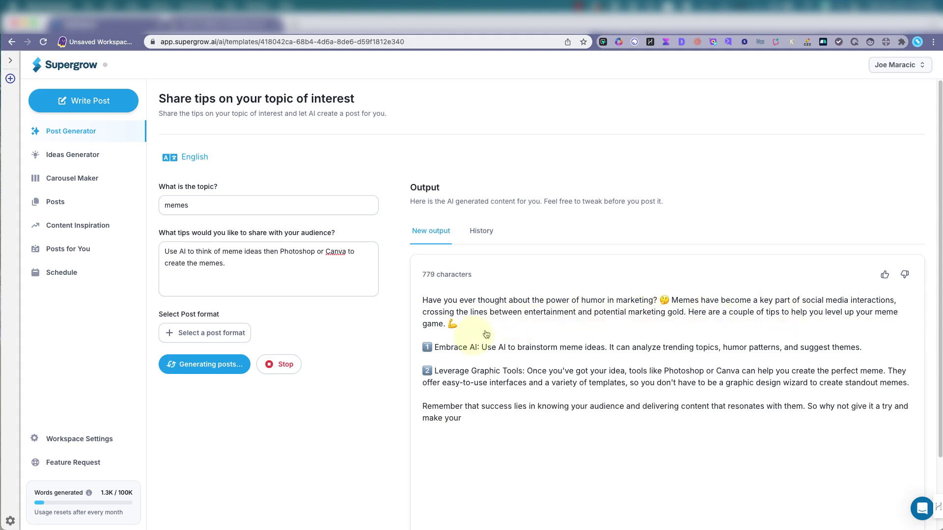
pyautogui.scroll(-1, 730, 440)
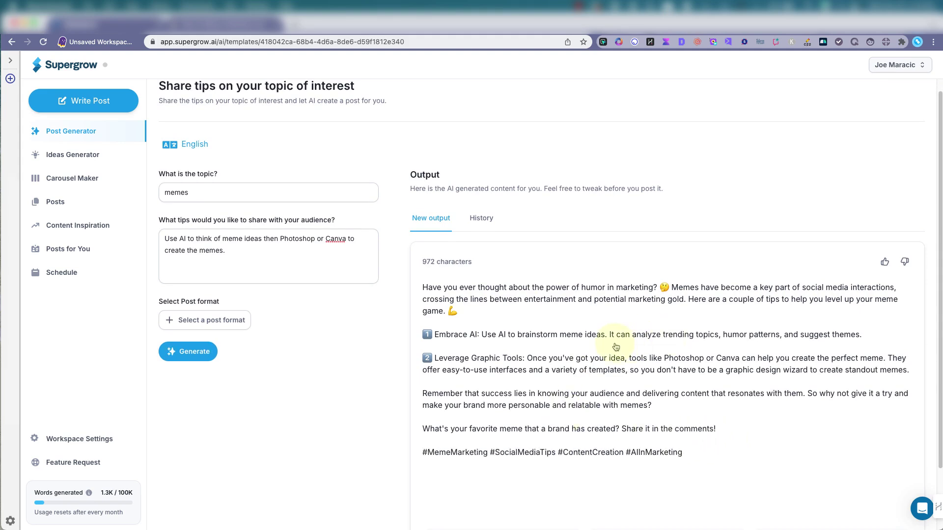
pyautogui.scroll(-1, 639, 442)
pyautogui.scroll(-1, 762, 406)
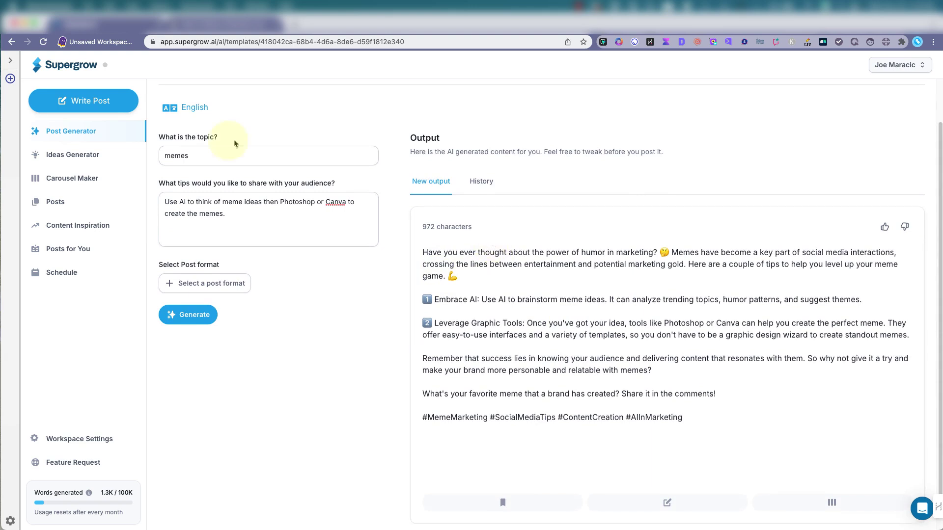
# In Posts for You preferences, switch on Enable Auto Post Generation
pyautogui.click(62, 249)
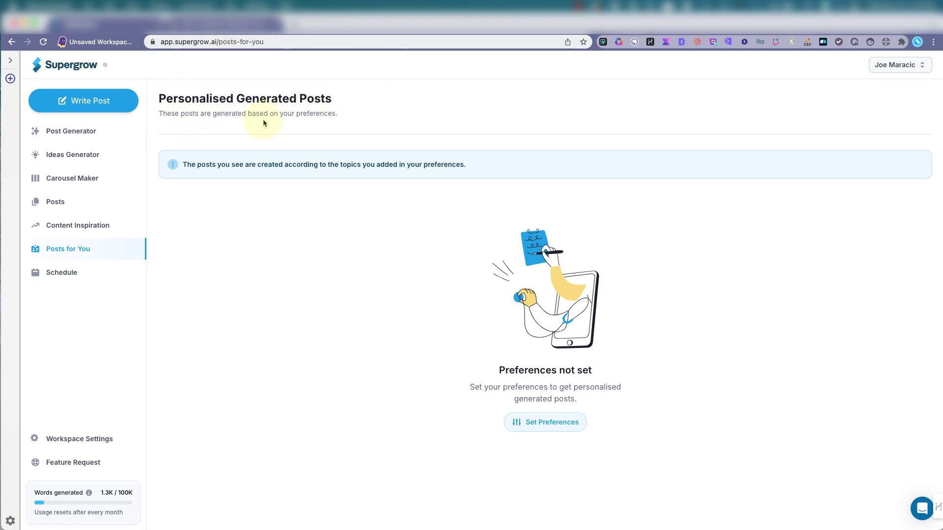
pyautogui.click(541, 423)
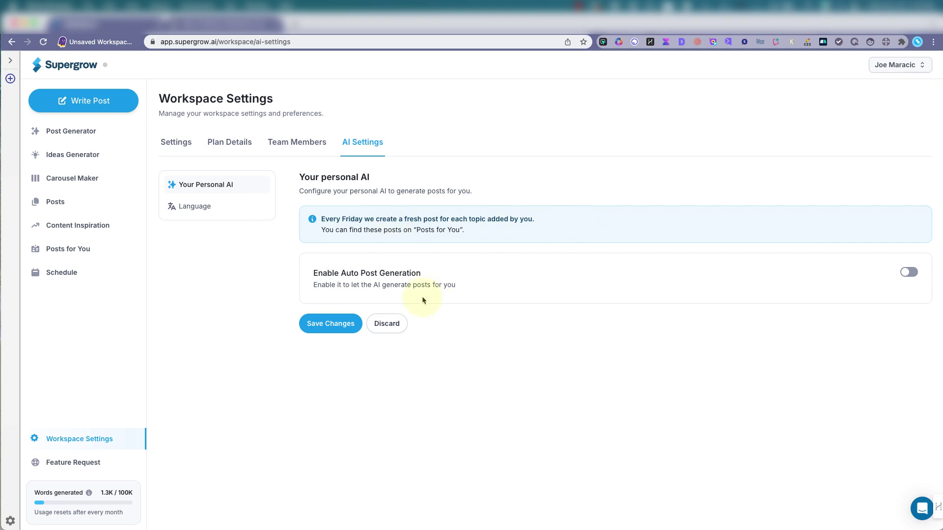
pyautogui.click(907, 273)
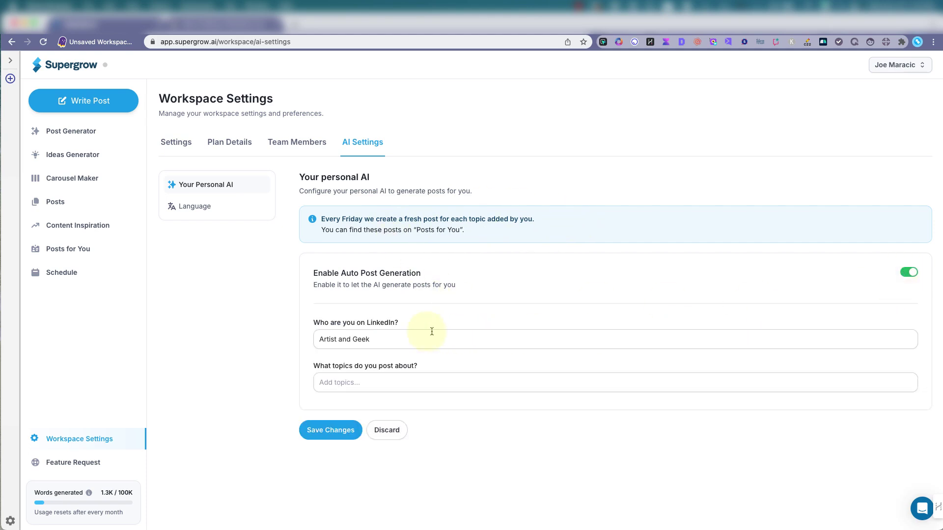
pyautogui.doubleClick(378, 342)
pyautogui.tripleClick(380, 344)
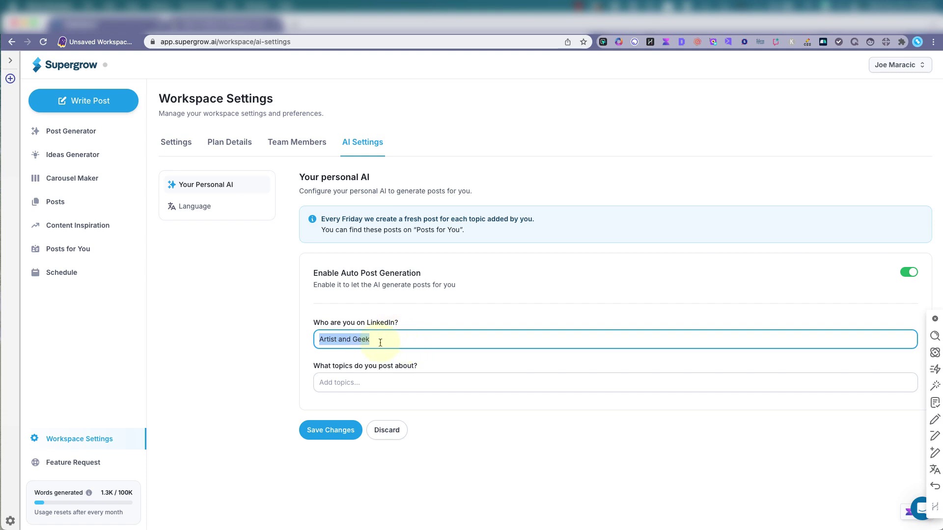
# Set the posting topics to 'Fine art, cartoons, SEO, tech tools' and save the changes
pyautogui.click(334, 383)
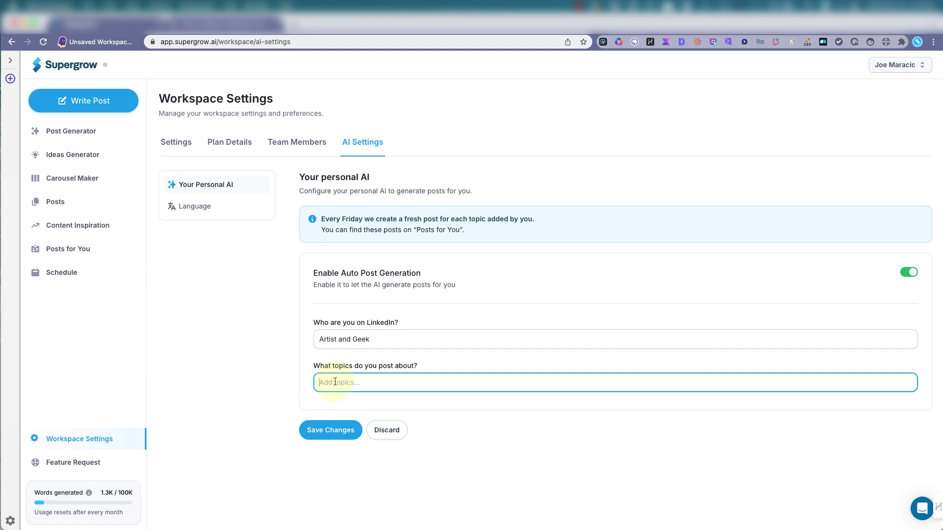
pyautogui.write('Fine art, cartoons, SEO, tech')
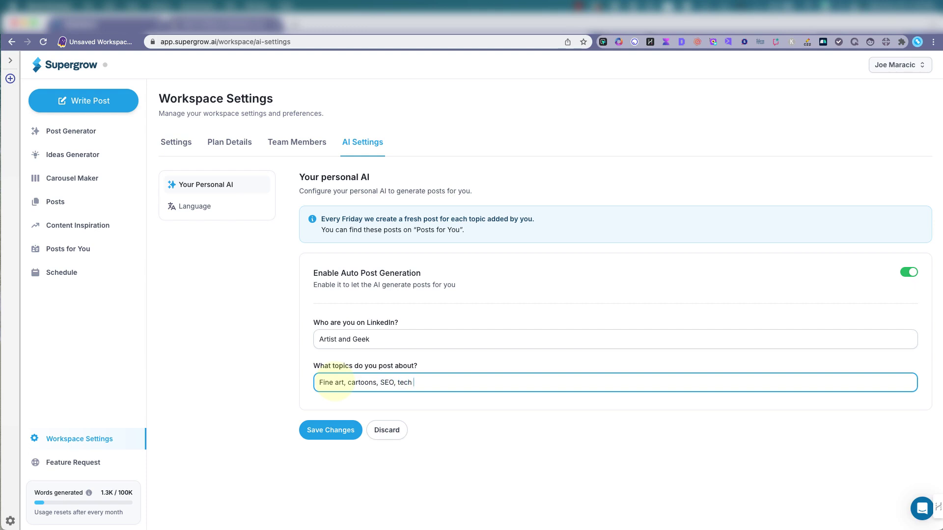
pyautogui.write(' tools')
pyautogui.click(325, 430)
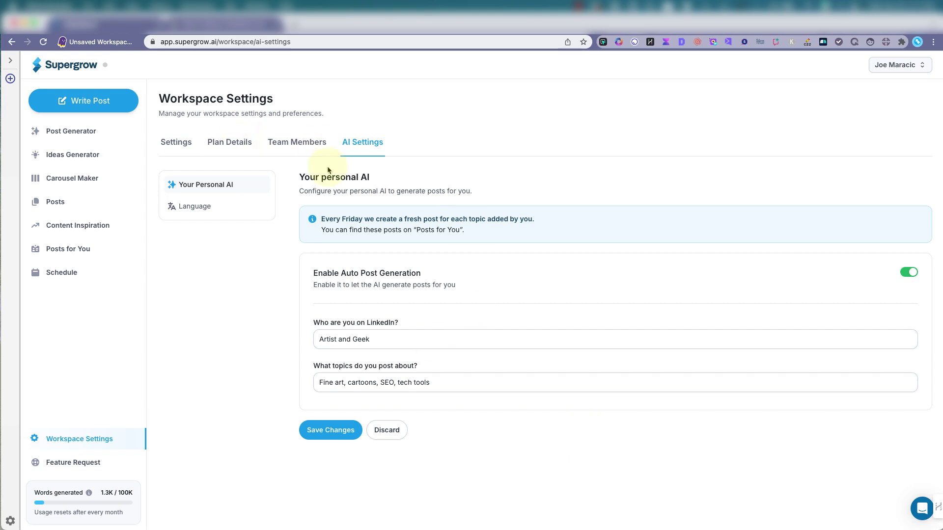
# Go from Ideas Generator back to Post Generator to list the eight post templates, starting with Start from scratch
pyautogui.click(71, 134)
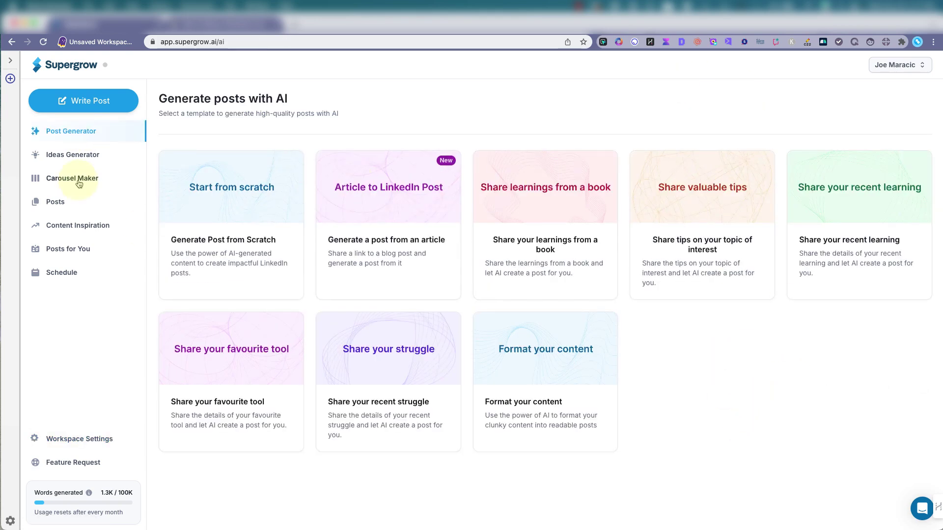
pyautogui.click(80, 164)
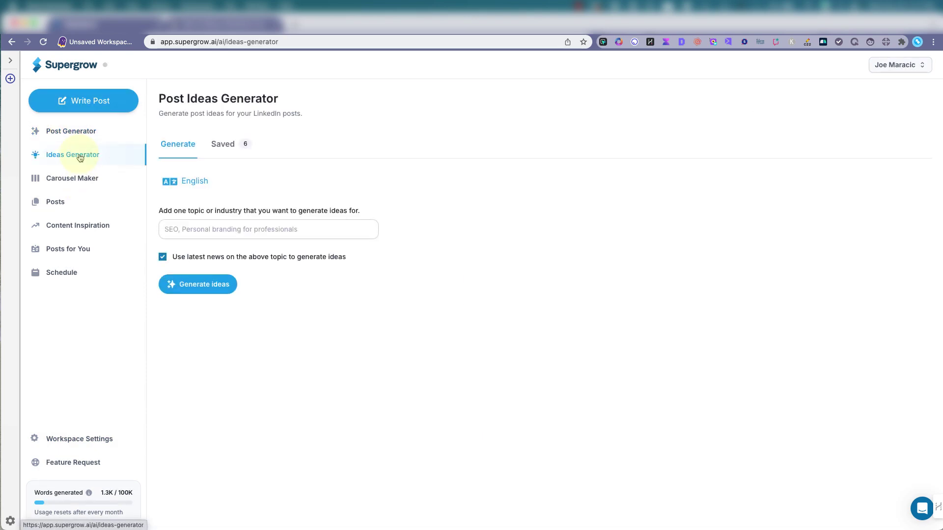
pyautogui.click(81, 130)
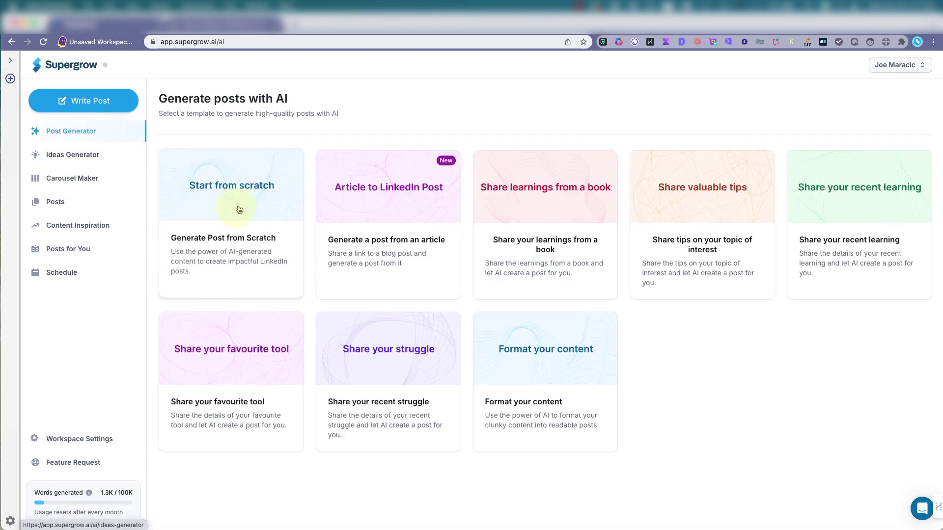